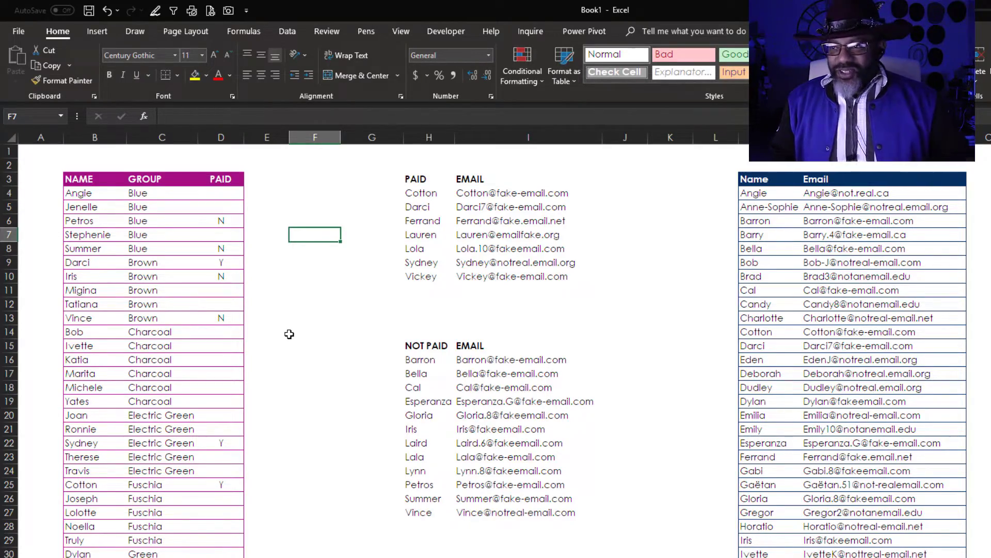
# Step: Enter Y for Angie in D4, N for Joan in D20 and Y for Petros in D6
pyautogui.click(227, 193)
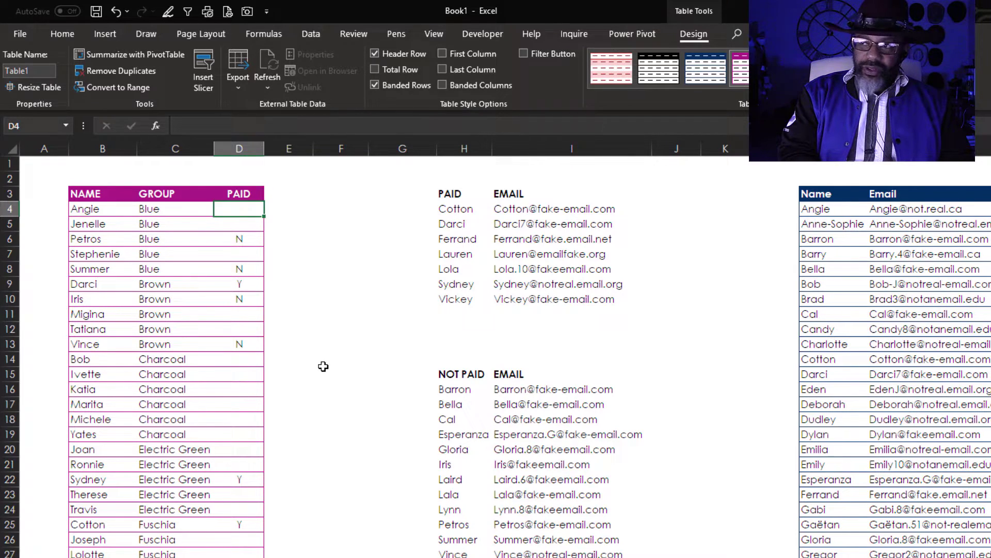
pyautogui.write('y')
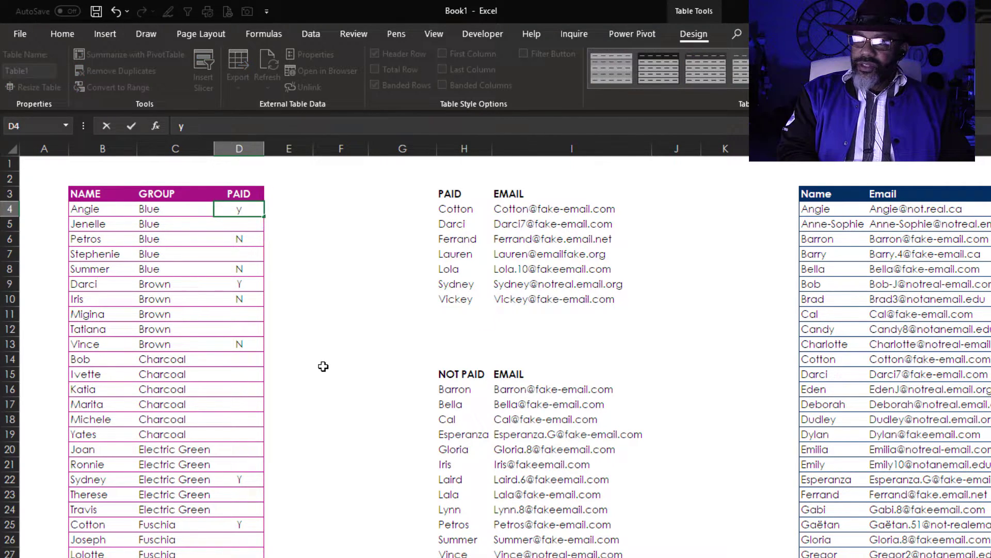
pyautogui.press('Return')
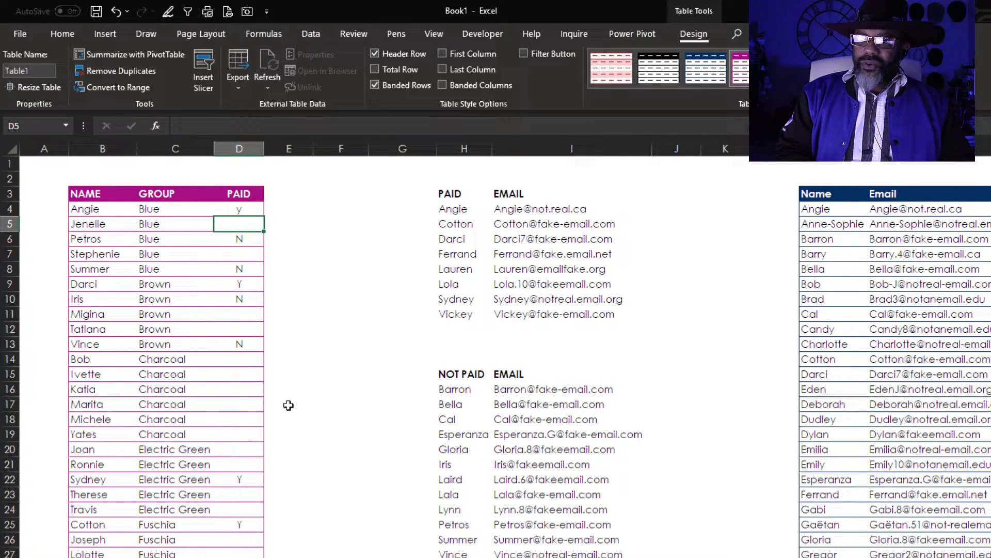
pyautogui.click(242, 451)
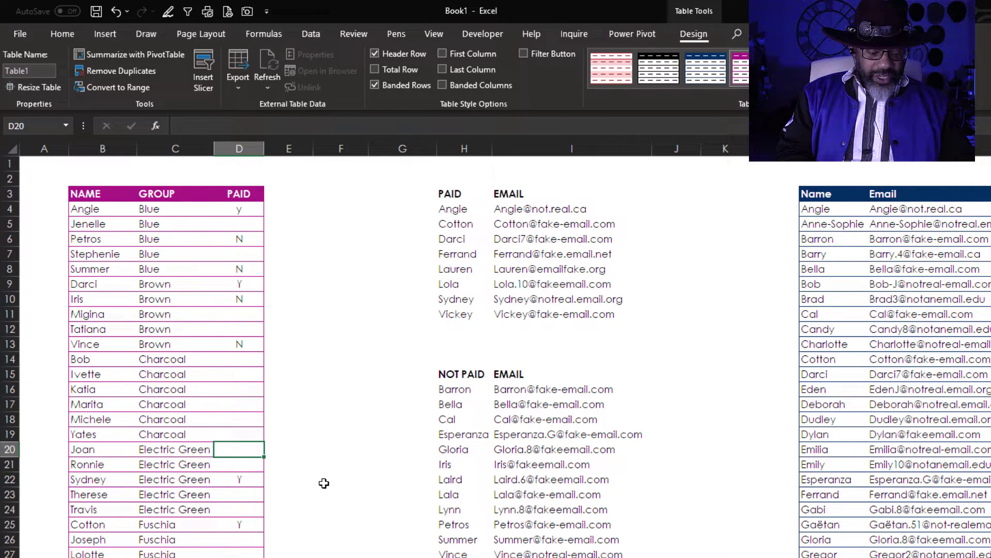
pyautogui.write('N')
pyautogui.press('Return')
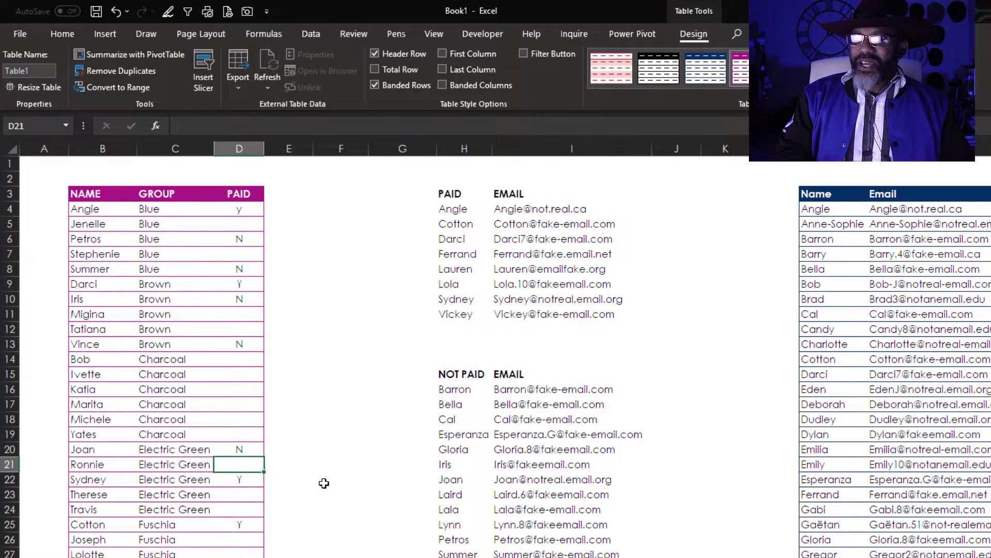
pyautogui.press('Up')
pyautogui.press('Up')
pyautogui.press('Up')
pyautogui.press('Up')
pyautogui.press('Up')
pyautogui.press('Up')
pyautogui.press('Up')
pyautogui.press('Up')
pyautogui.press('Up')
pyautogui.press('Up')
pyautogui.press('Up')
pyautogui.press('Up')
pyautogui.press('Up')
pyautogui.press('Up')
pyautogui.press('Up')
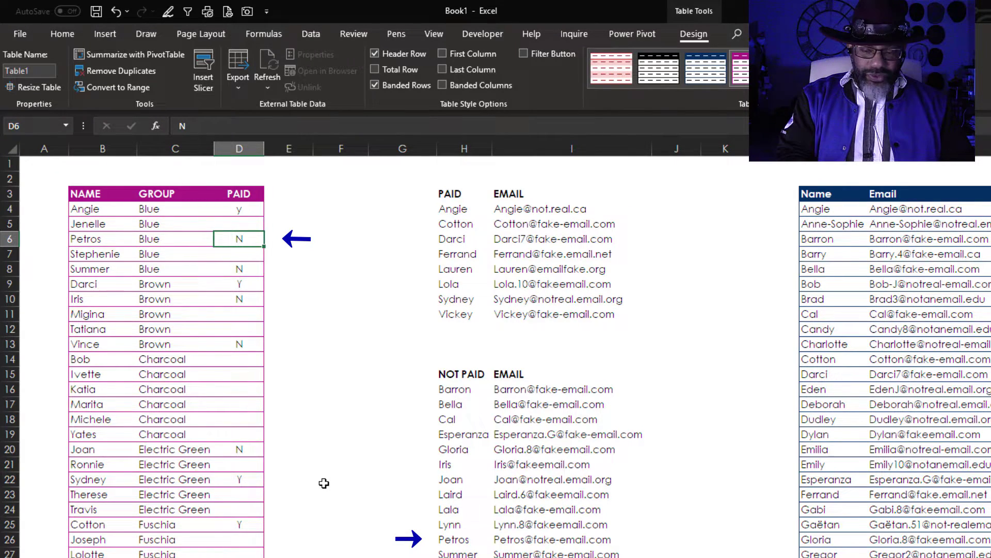
pyautogui.write('Y')
pyautogui.press('Return')
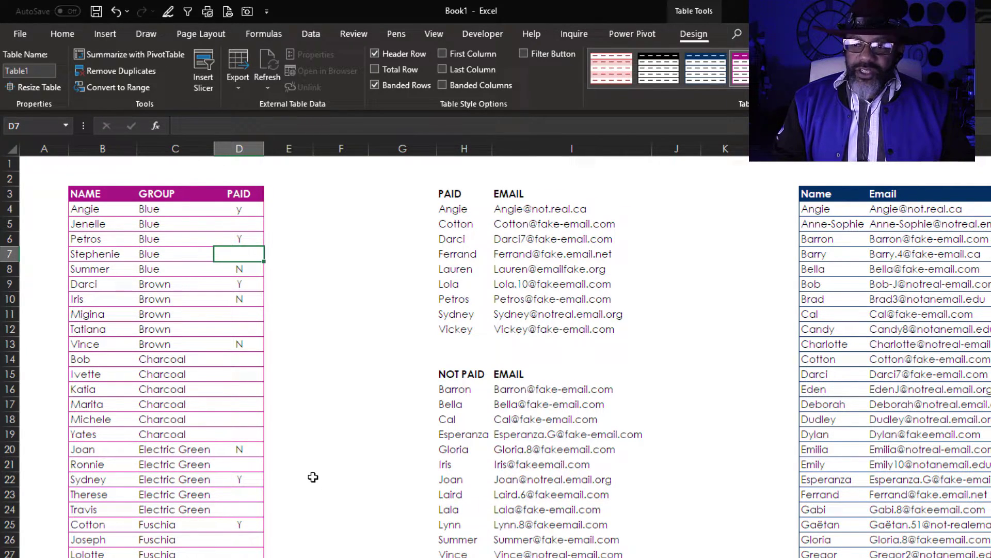
# Step: Enter y for Therese, Michele and Noella, n for Bob, then move NOT PAID H15:I28 to row 18
pyautogui.click(239, 495)
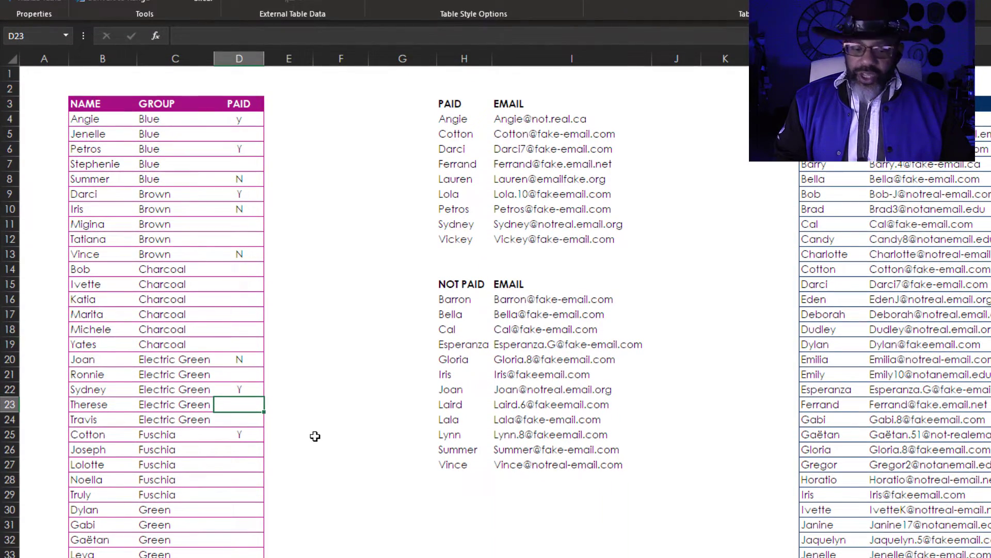
pyautogui.write('y')
pyautogui.press('Return')
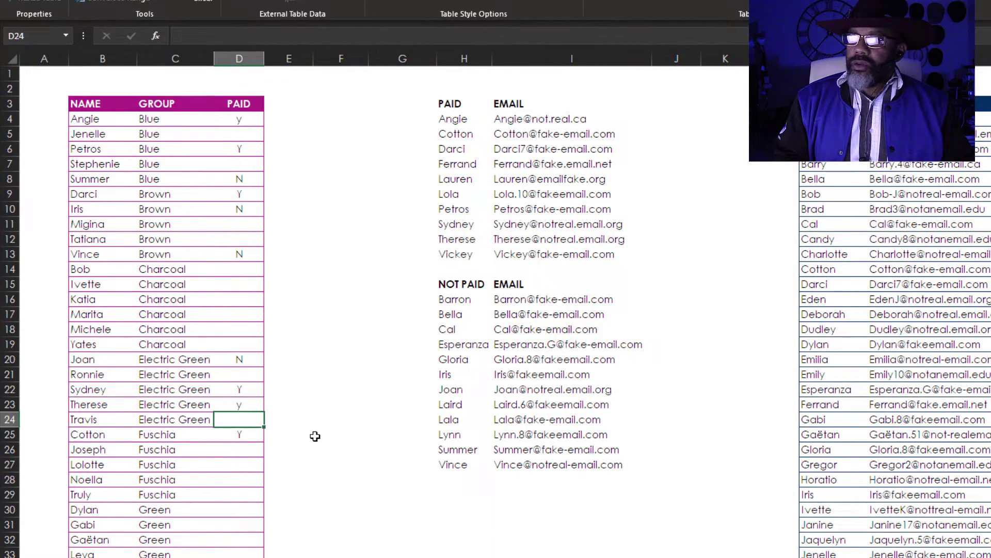
pyautogui.press('Up')
pyautogui.press('Up')
pyautogui.press('Up')
pyautogui.press('Up')
pyautogui.press('Up')
pyautogui.press('Up')
pyautogui.write('y')
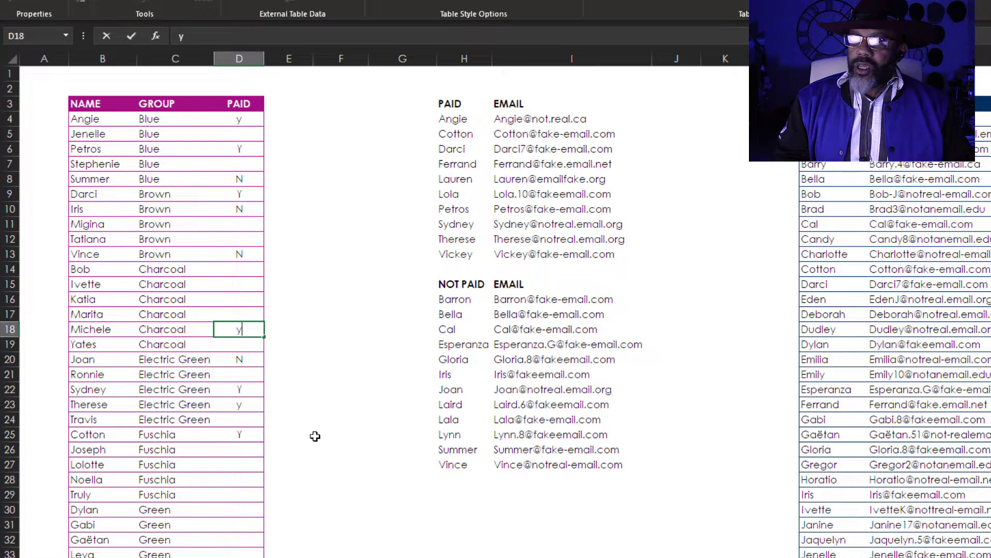
pyautogui.press('Up')
pyautogui.press('Up')
pyautogui.press('Up')
pyautogui.press('Up')
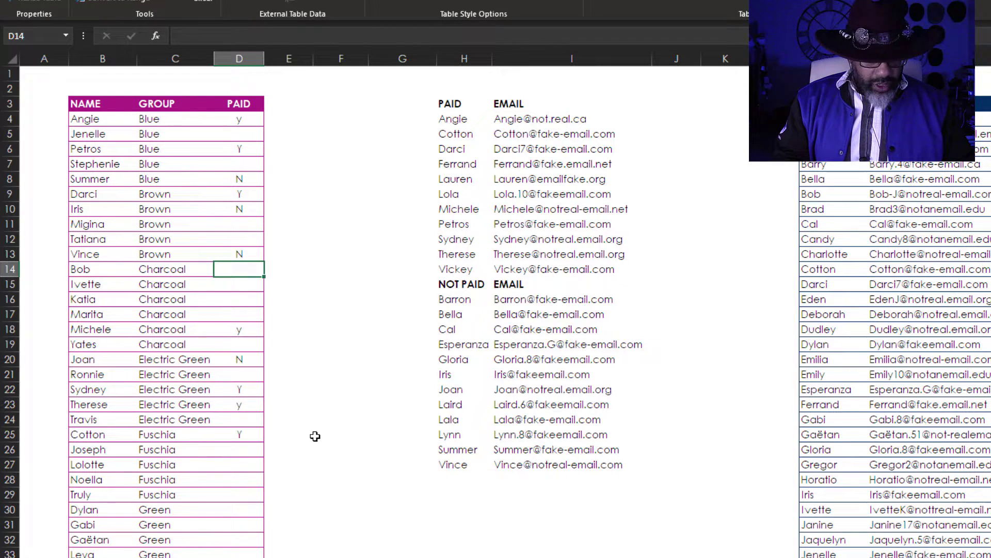
pyautogui.write('n')
pyautogui.press('Down')
pyautogui.press('Down')
pyautogui.press('Down')
pyautogui.press('Down')
pyautogui.press('Down')
pyautogui.press('Down')
pyautogui.press('Down')
pyautogui.press('Down')
pyautogui.press('Down')
pyautogui.press('Down')
pyautogui.press('Down')
pyautogui.press('Down')
pyautogui.press('Down')
pyautogui.press('Down')
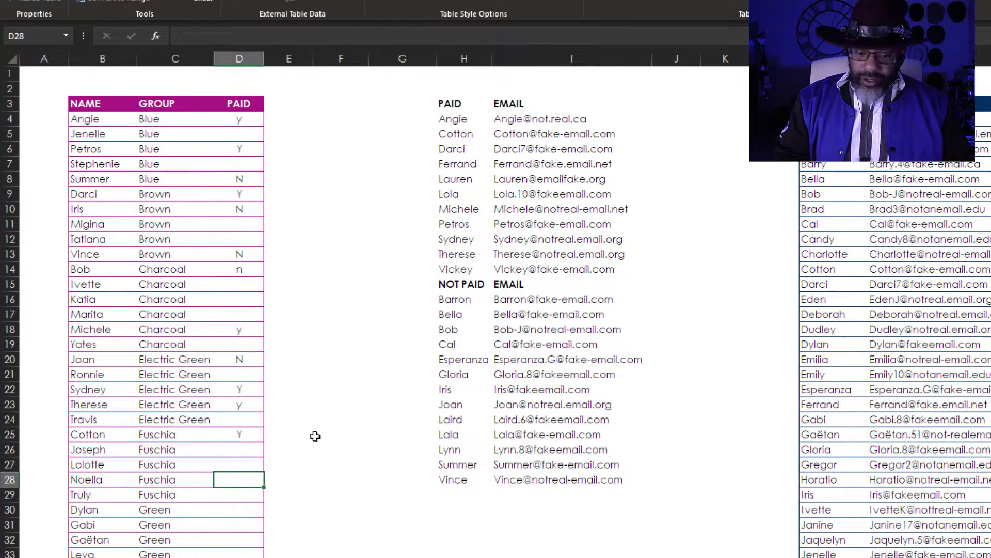
pyautogui.write('y')
pyautogui.press('Down')
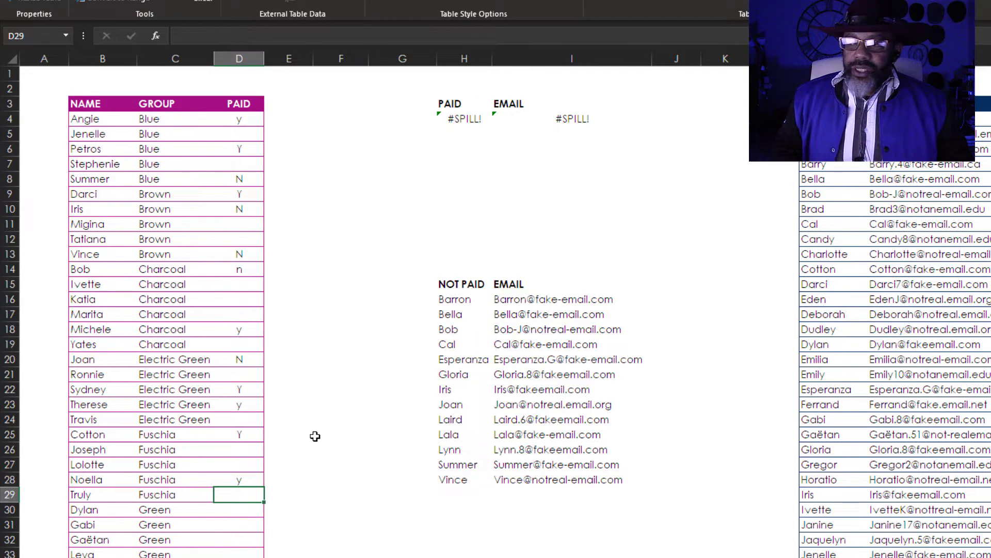
pyautogui.moveTo(464, 285); pyautogui.dragTo(568, 523)
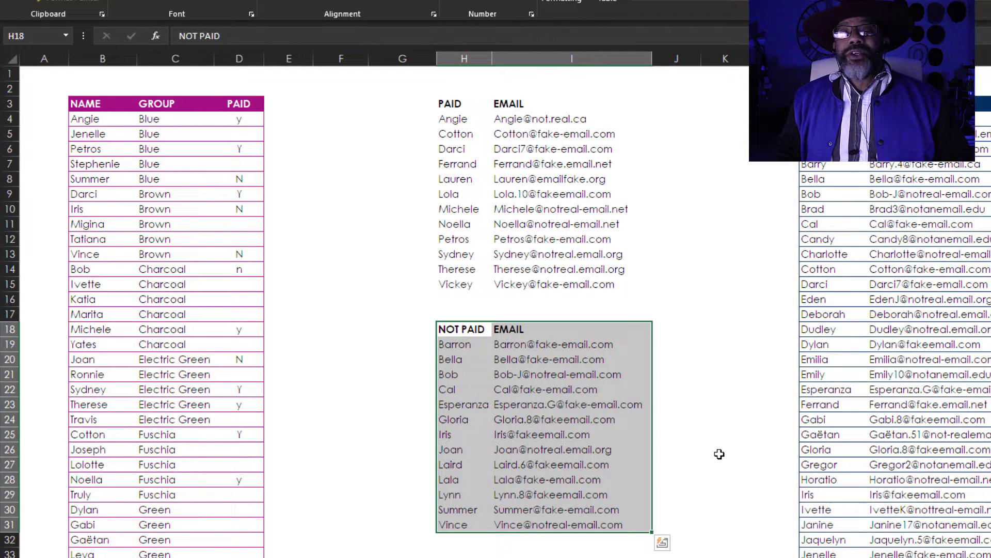
pyautogui.click(719, 454)
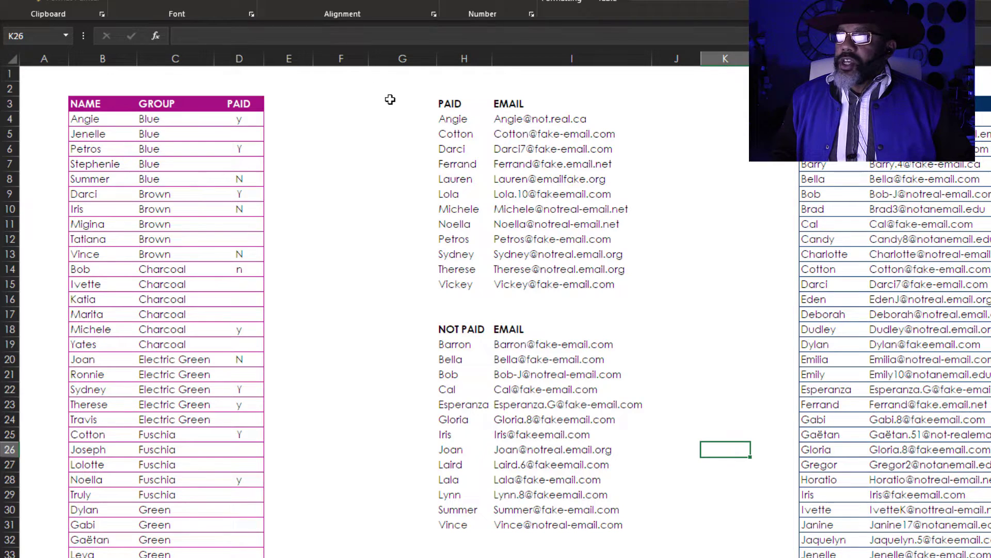
pyautogui.click(455, 119)
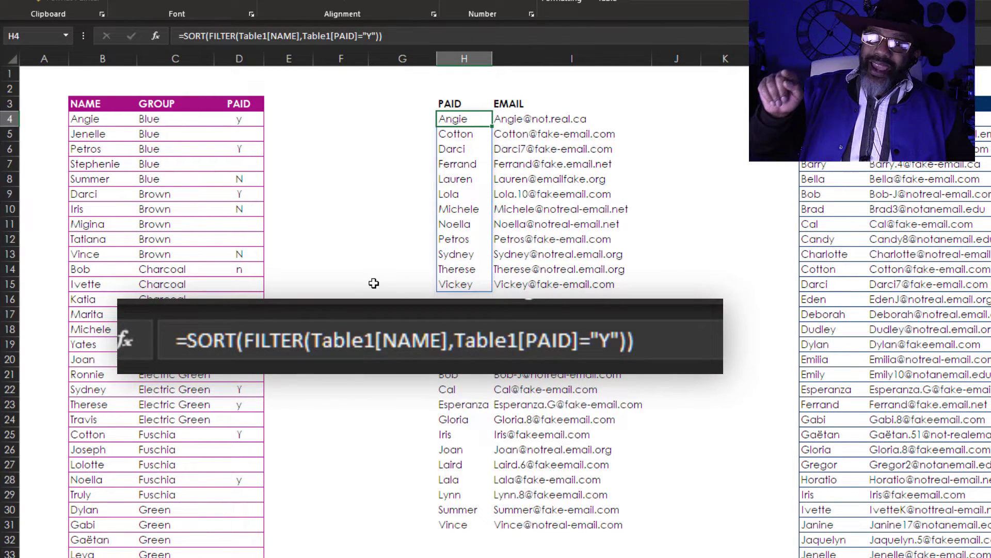
pyautogui.press('Down')
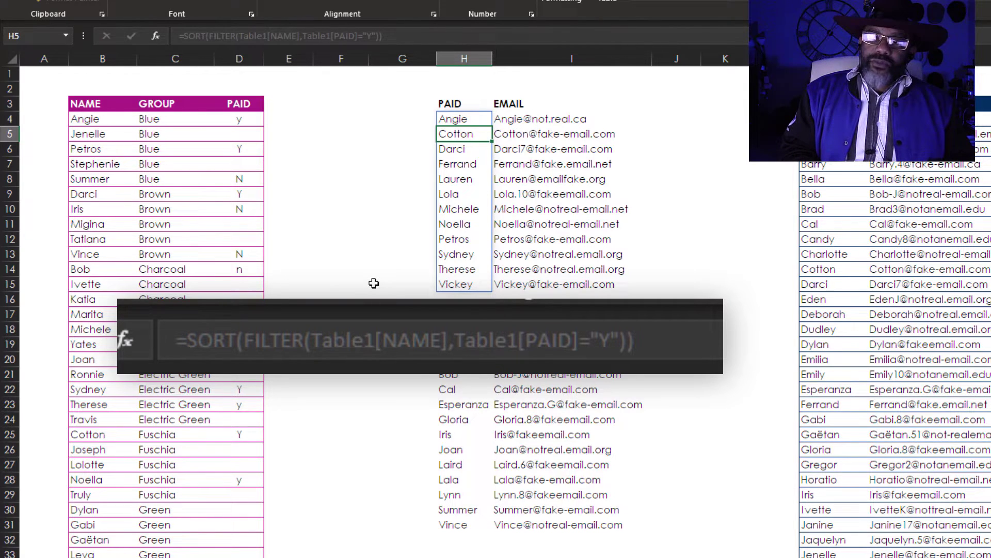
pyautogui.press('Down')
pyautogui.press('Down')
pyautogui.press('Down')
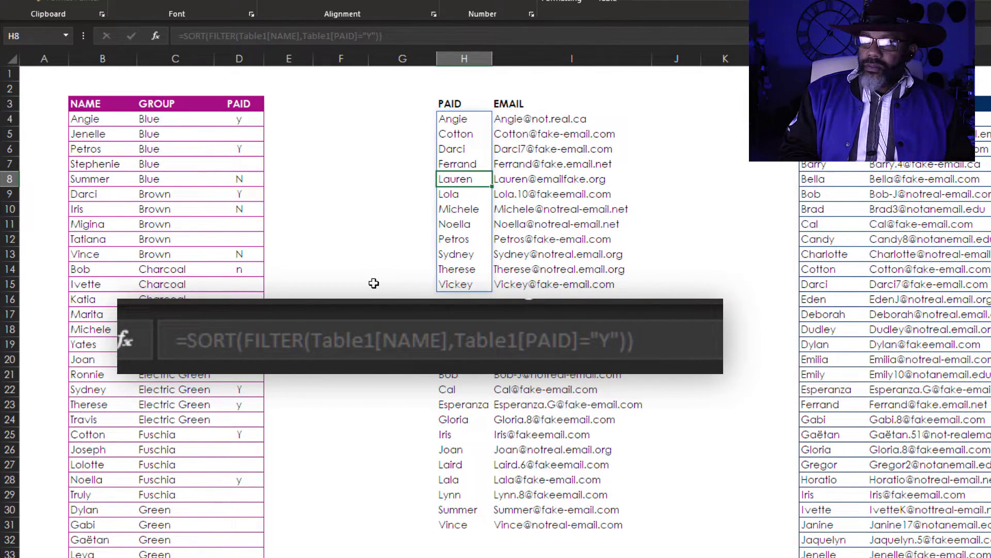
pyautogui.press('Up')
pyautogui.press('Up')
pyautogui.press('Up')
pyautogui.press('Up')
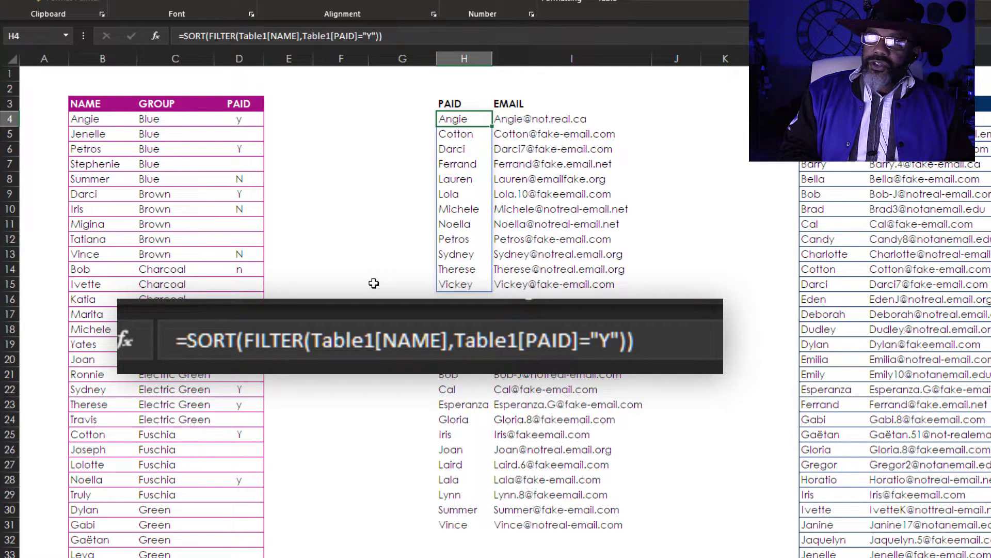
pyautogui.press('Right')
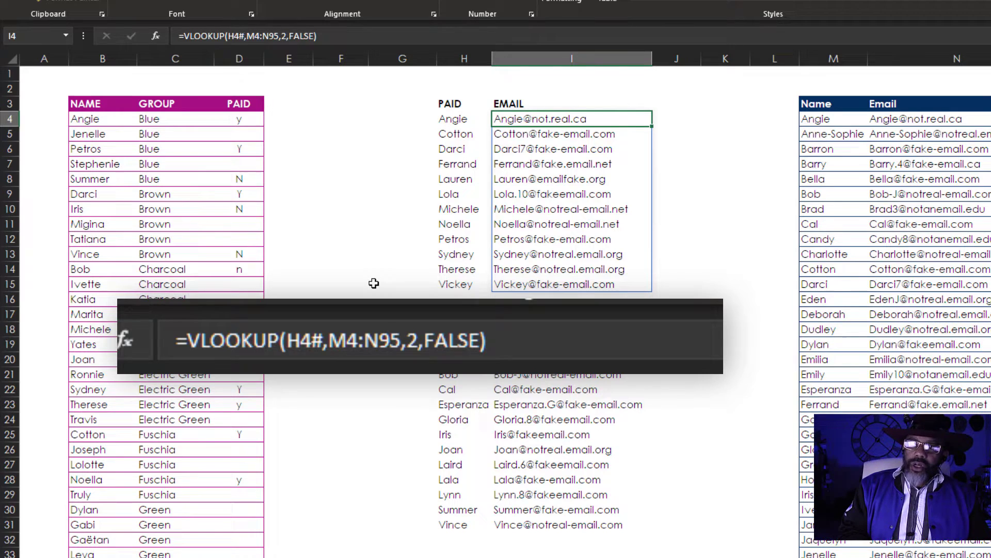
pyautogui.click(300, 37)
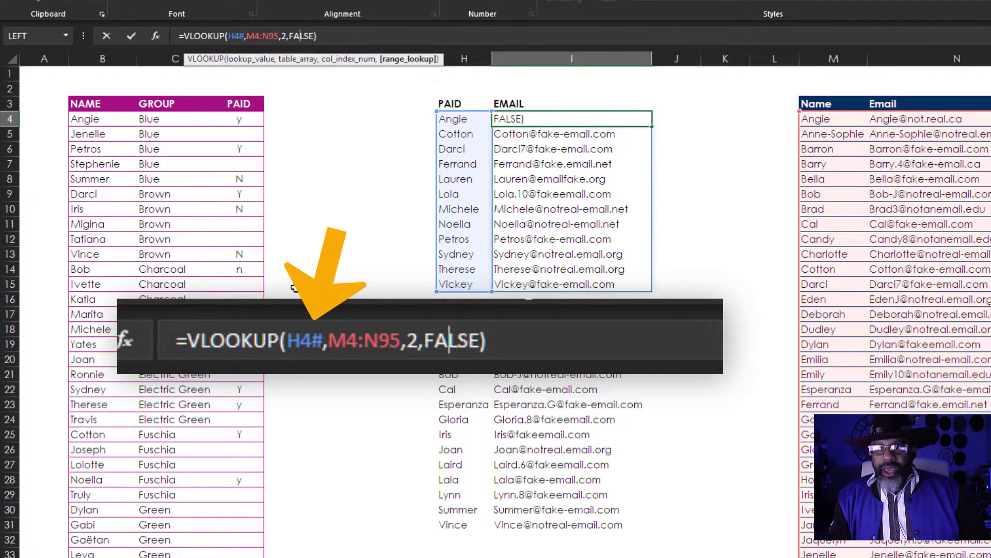
pyautogui.press('Return')
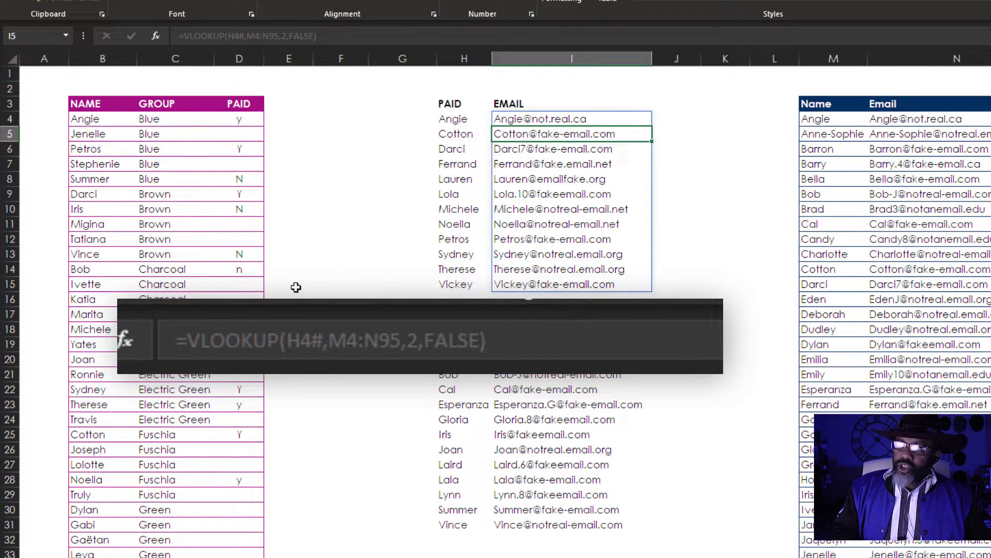
pyautogui.press('Down')
pyautogui.press('Down')
pyautogui.press('Down')
pyautogui.press('Down')
pyautogui.press('Down')
pyautogui.press('Down')
pyautogui.press('Down')
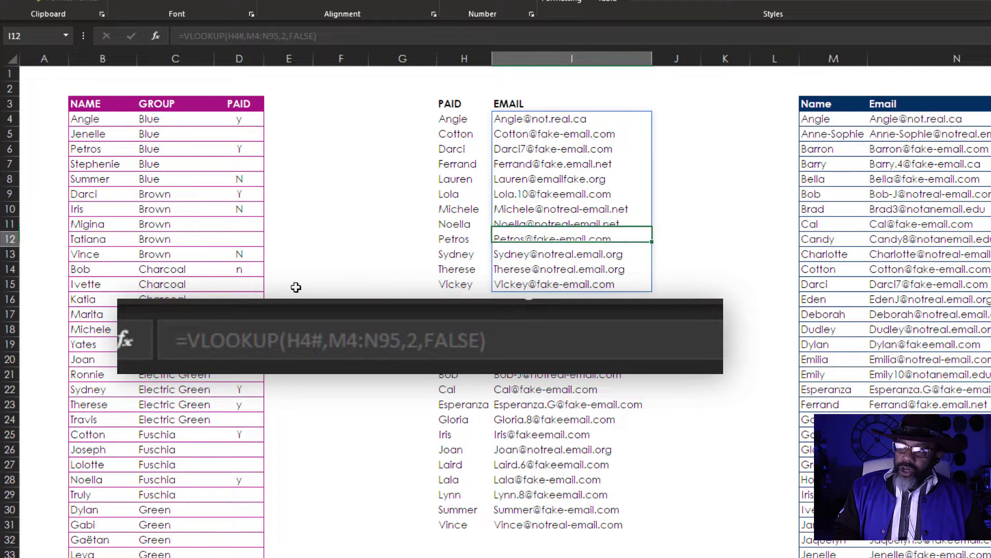
pyautogui.press('Down')
pyautogui.press('Up')
pyautogui.press('Up')
pyautogui.press('Up')
pyautogui.press('Up')
pyautogui.press('Up')
pyautogui.press('Up')
pyautogui.press('Up')
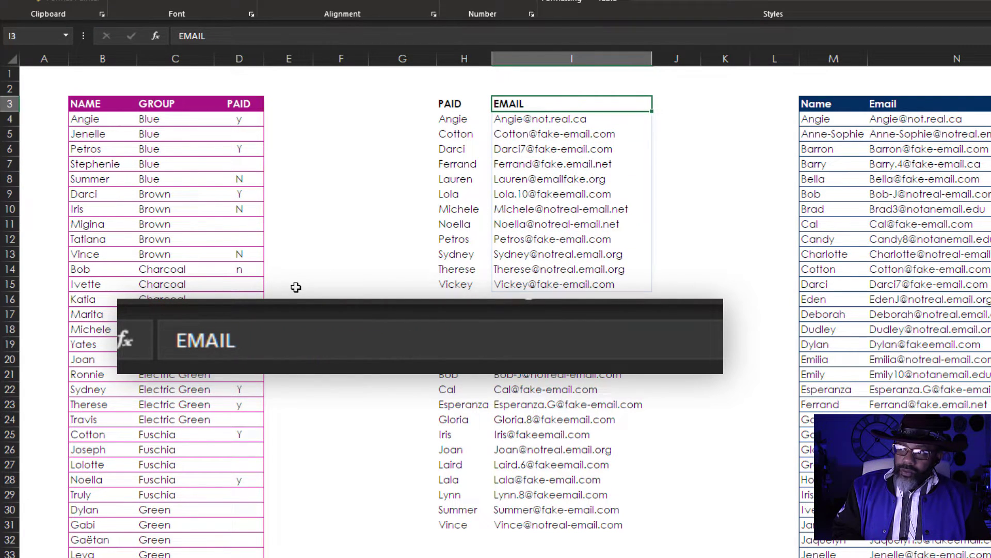
pyautogui.press('Down')
pyautogui.click(339, 133)
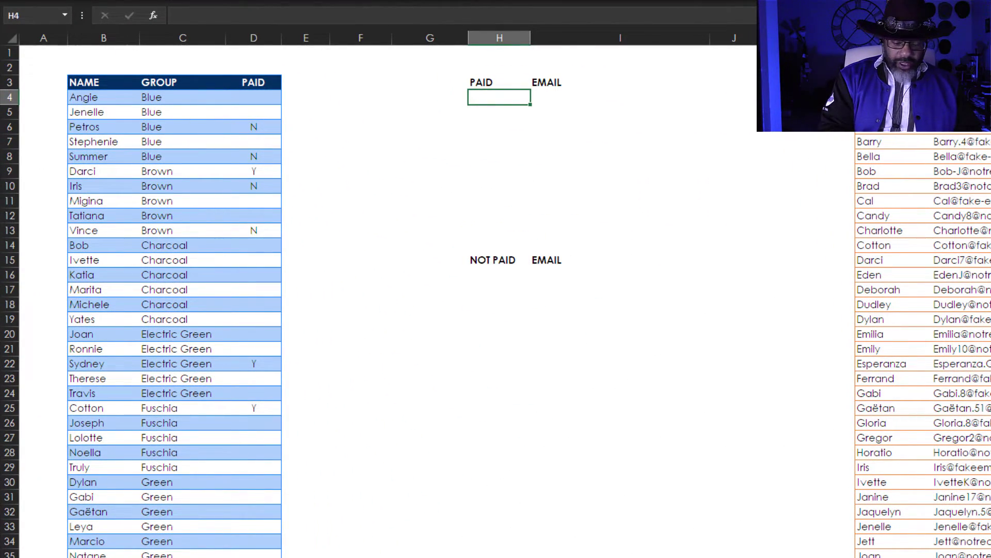
# Step: In H4, enter a FILTER formula returning the NAME column where the PAID column equals "Y"
pyautogui.write('=f')
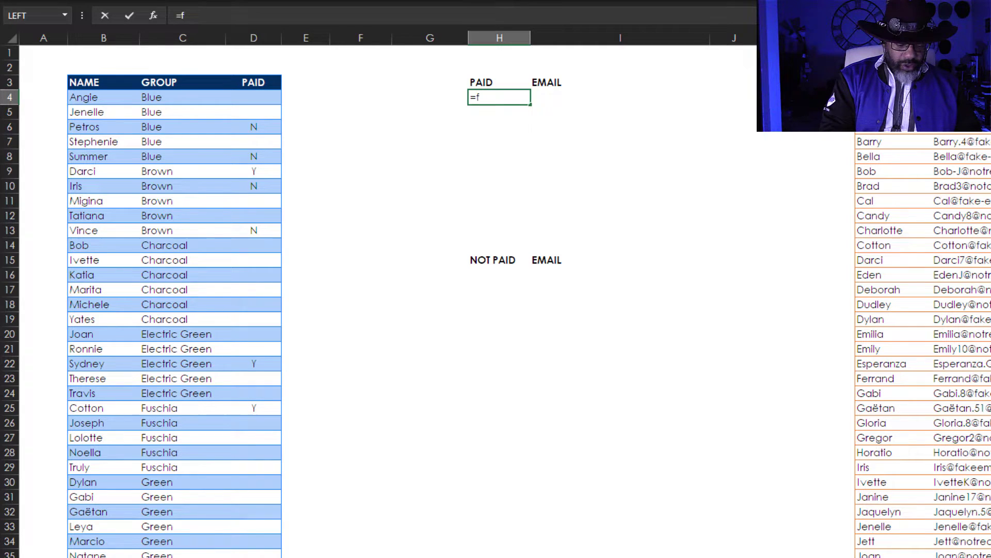
pyautogui.write('ilter(')
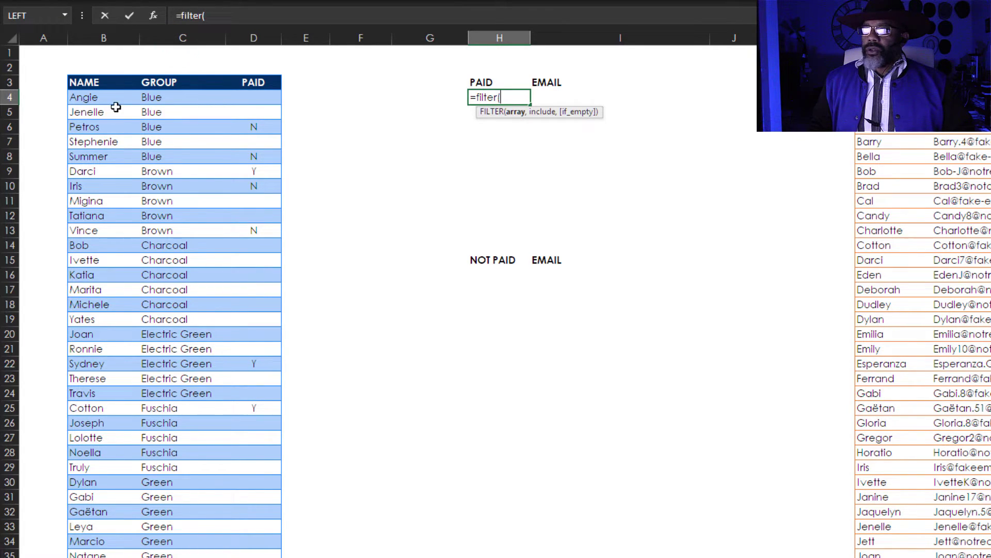
pyautogui.moveTo(110, 100); pyautogui.dragTo(111, 537)
pyautogui.scroll(5, 616, 325)
pyautogui.scroll(15, 616, 325)
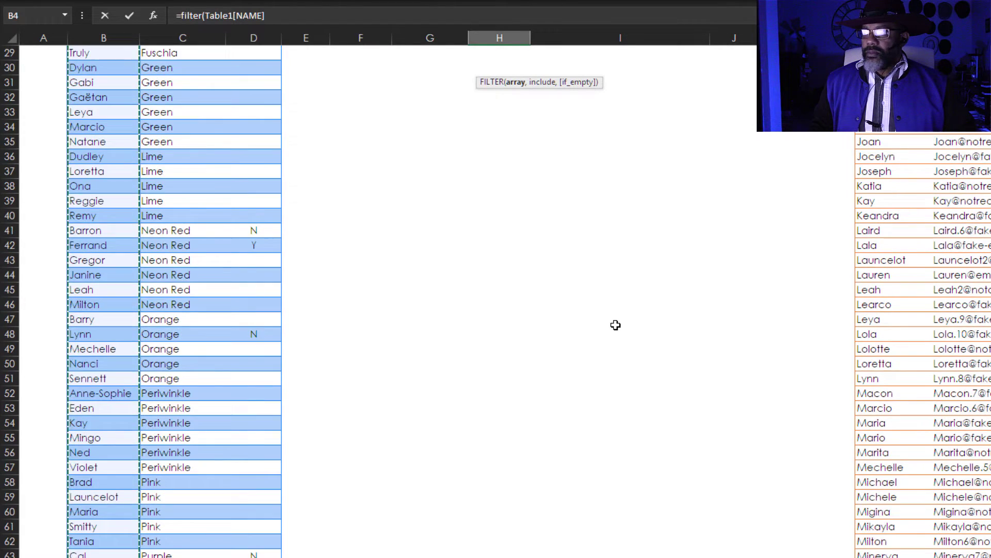
pyautogui.write(',')
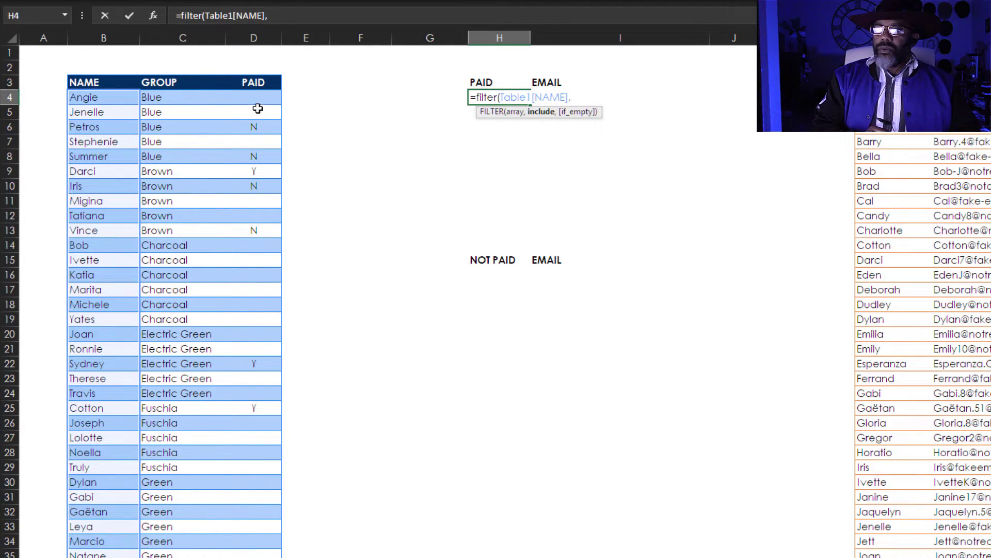
pyautogui.moveTo(258, 99); pyautogui.dragTo(259, 522)
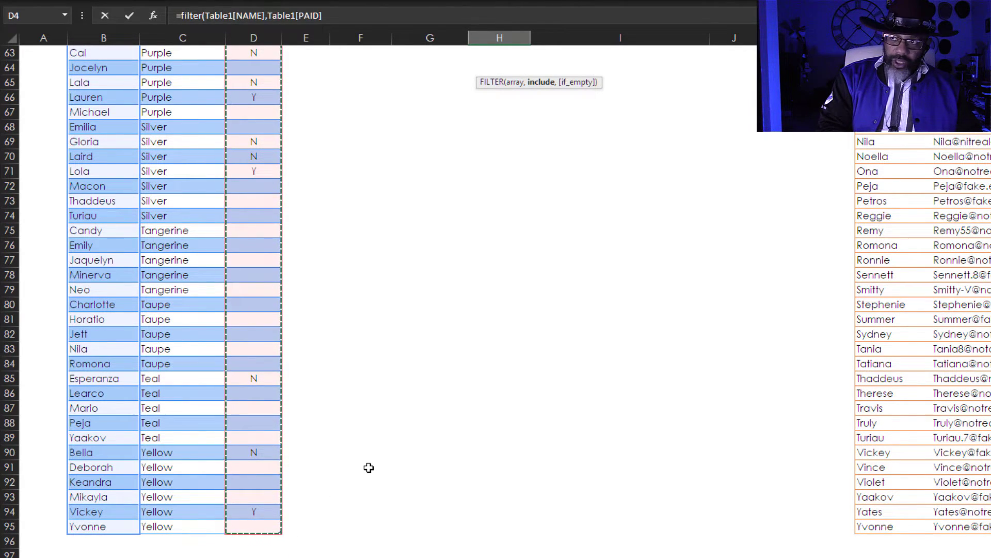
pyautogui.write('="Y')
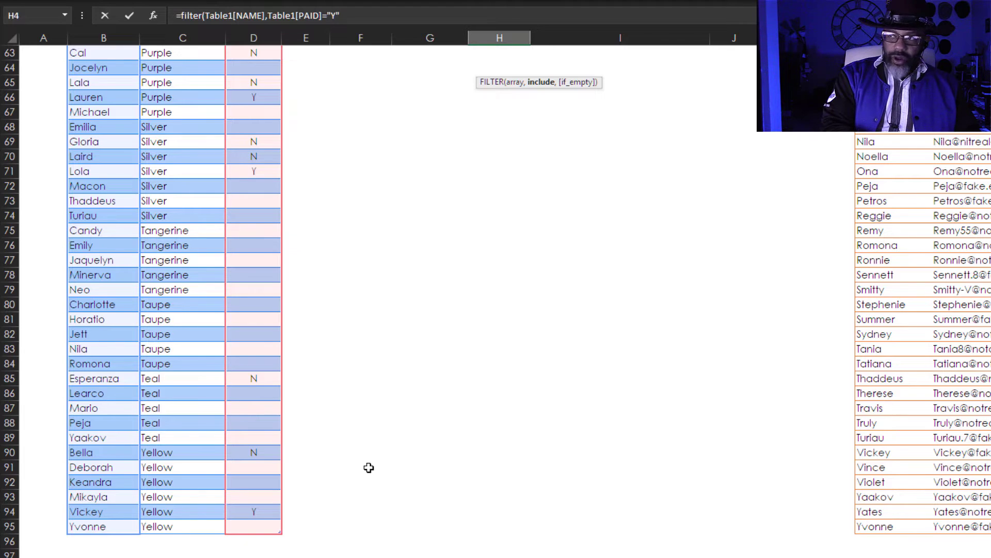
pyautogui.scroll(16, 368, 467)
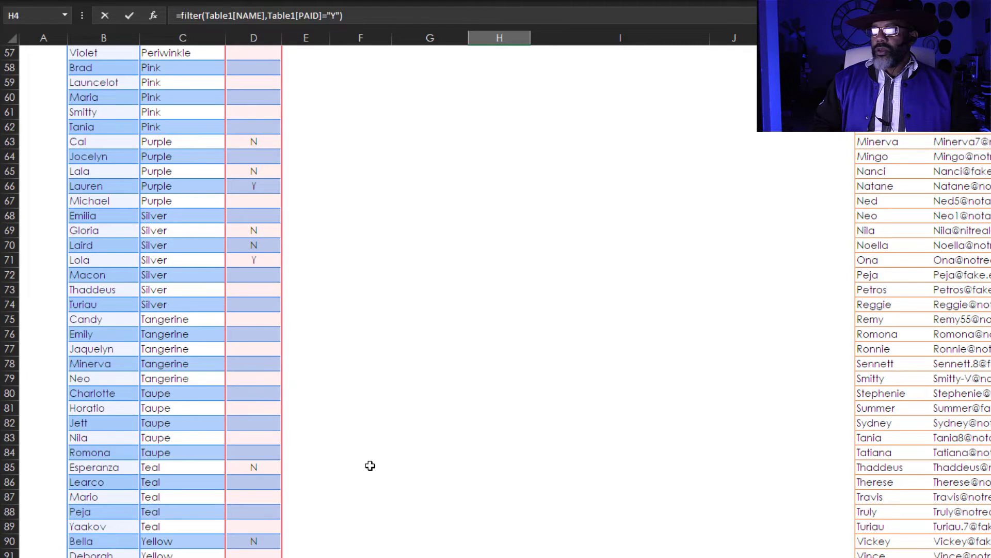
pyautogui.scroll(5, 371, 465)
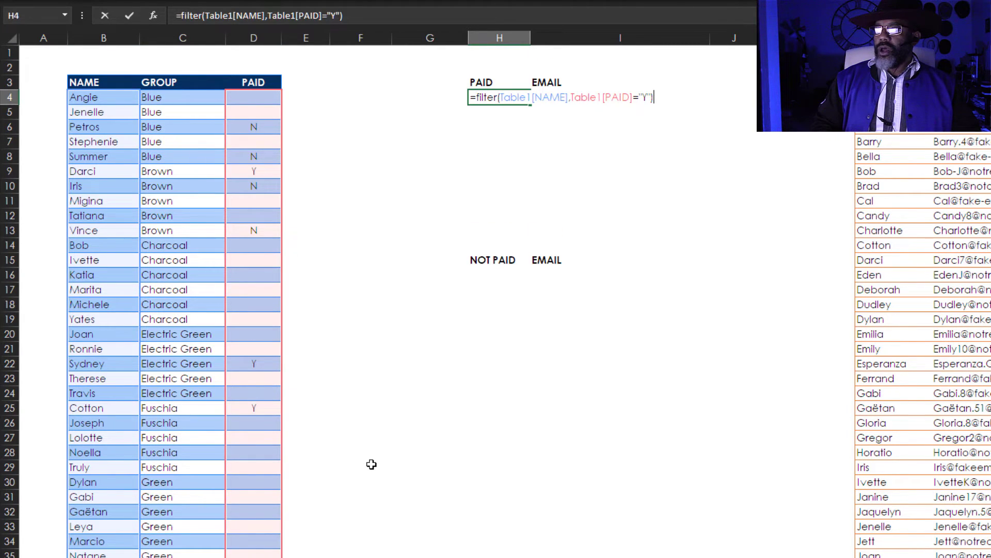
pyautogui.press('Return')
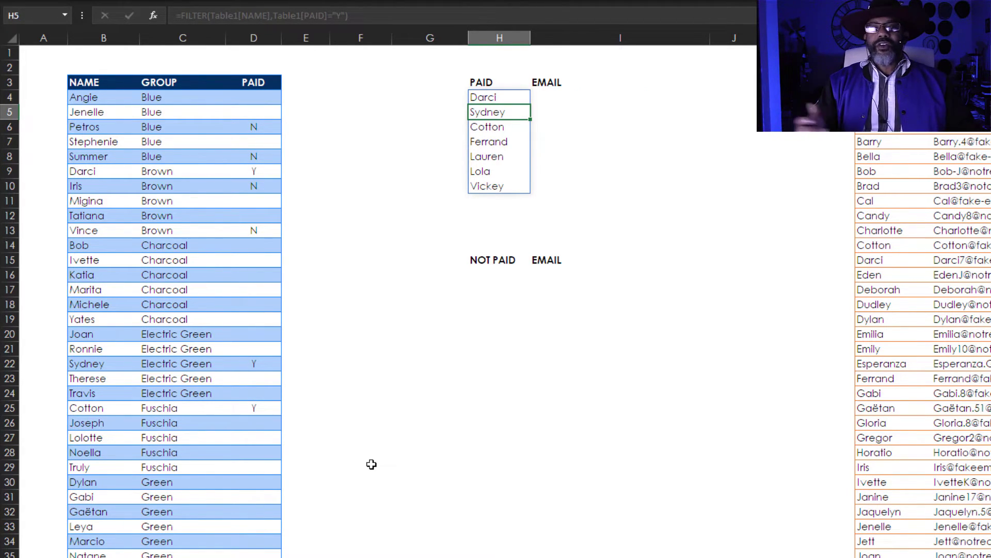
# Step: Mark Jenelle paid in D5 and check she appears in the spilled PAID list
pyautogui.click(269, 112)
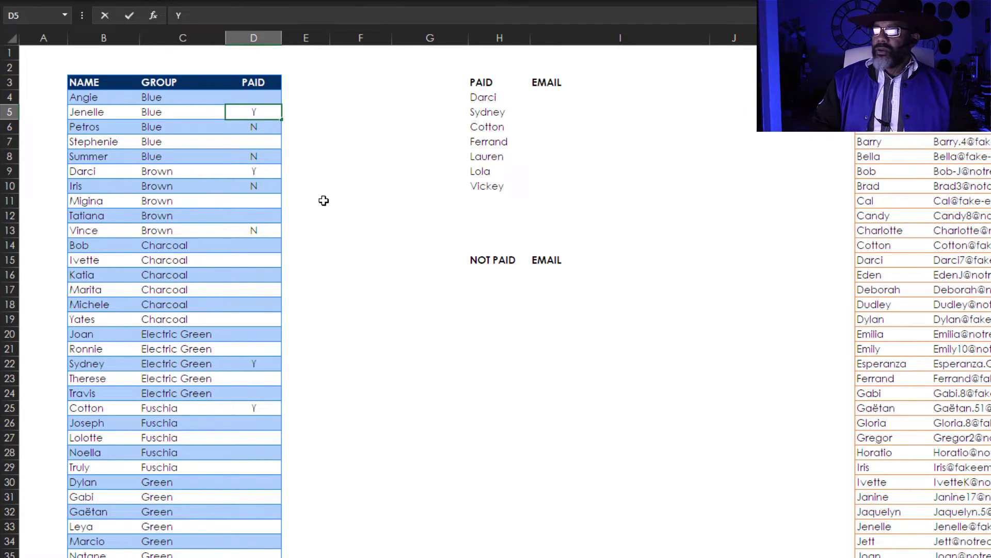
pyautogui.press('Return')
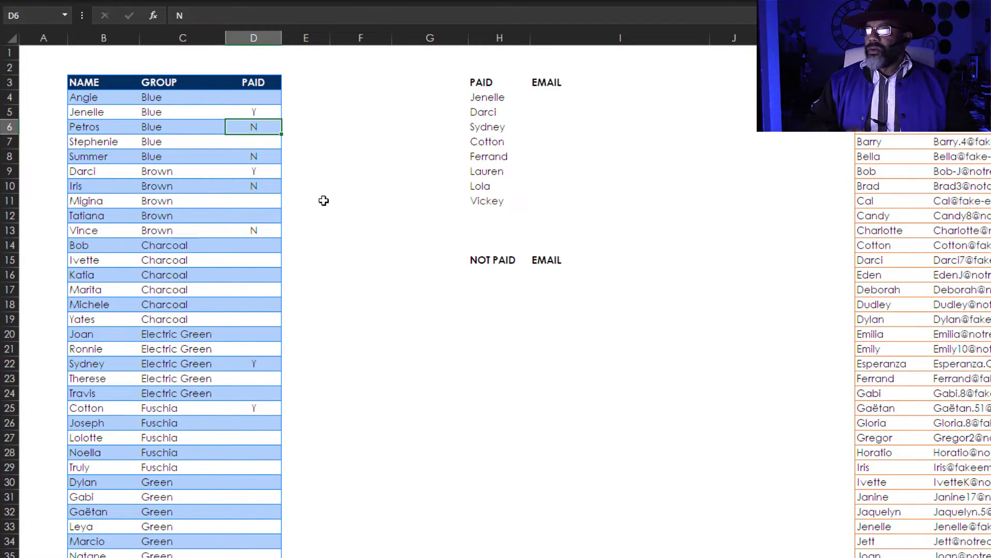
pyautogui.click(476, 98)
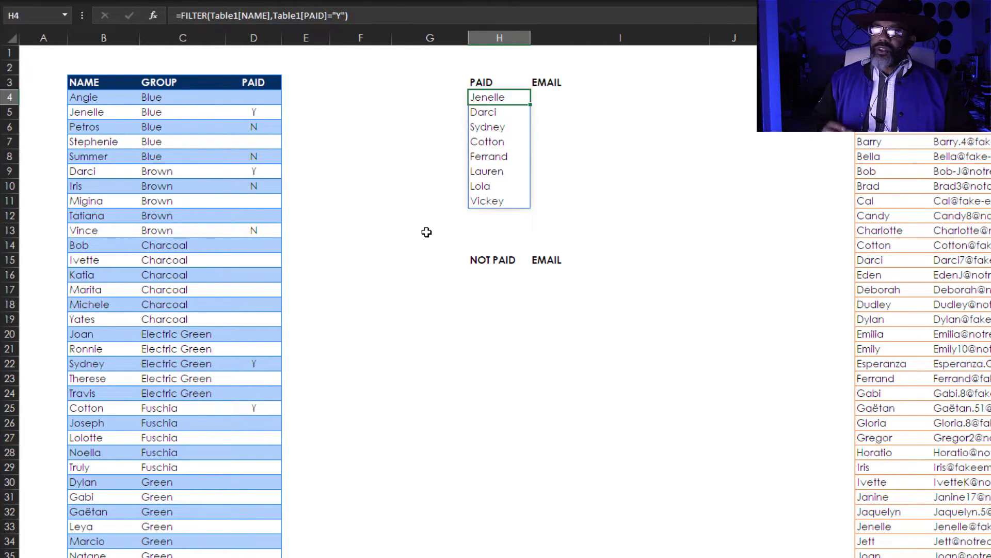
pyautogui.click(485, 158)
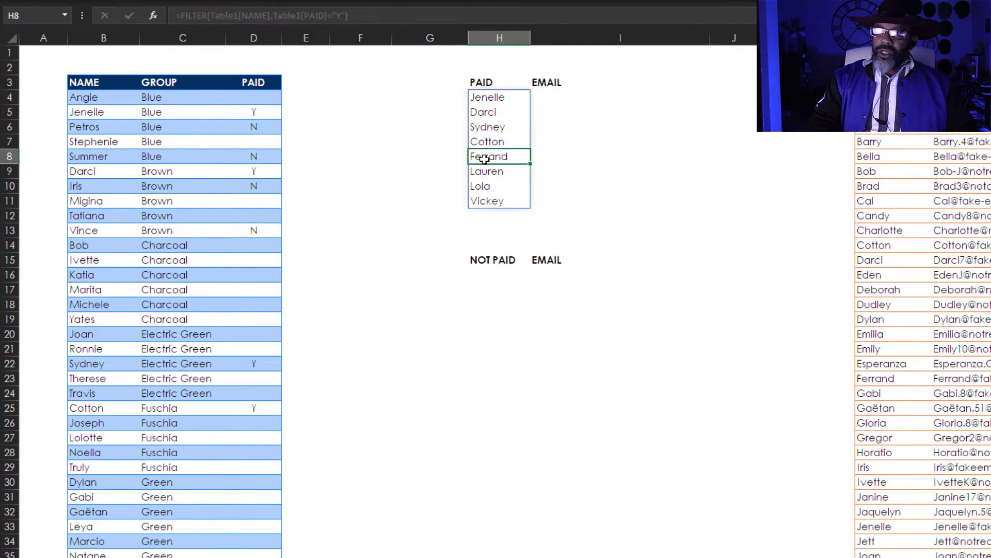
pyautogui.press('Up')
pyautogui.press('Up')
pyautogui.press('Up')
pyautogui.press('Up')
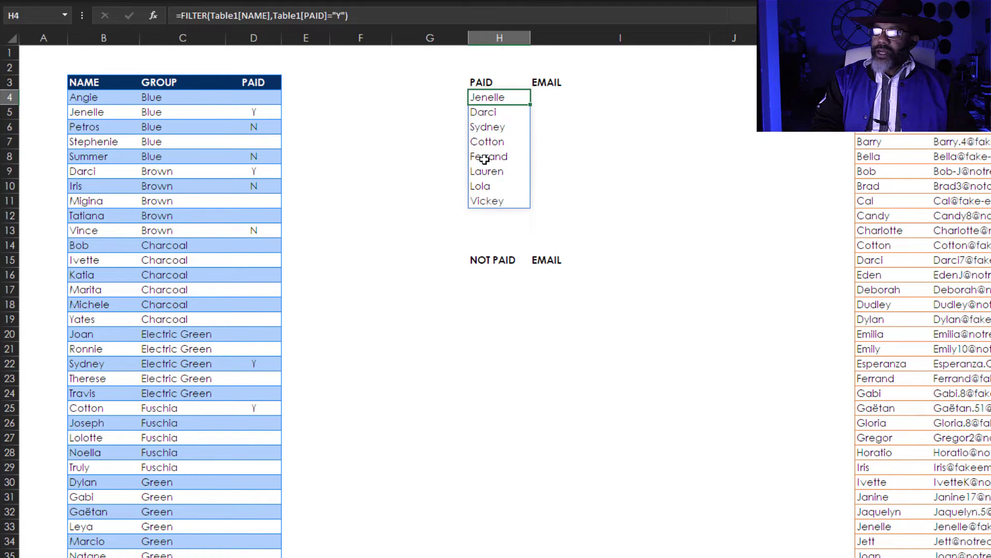
# Step: Wrap the H4 FILTER formula in SORT so the paid names list alphabetically
pyautogui.click(182, 16)
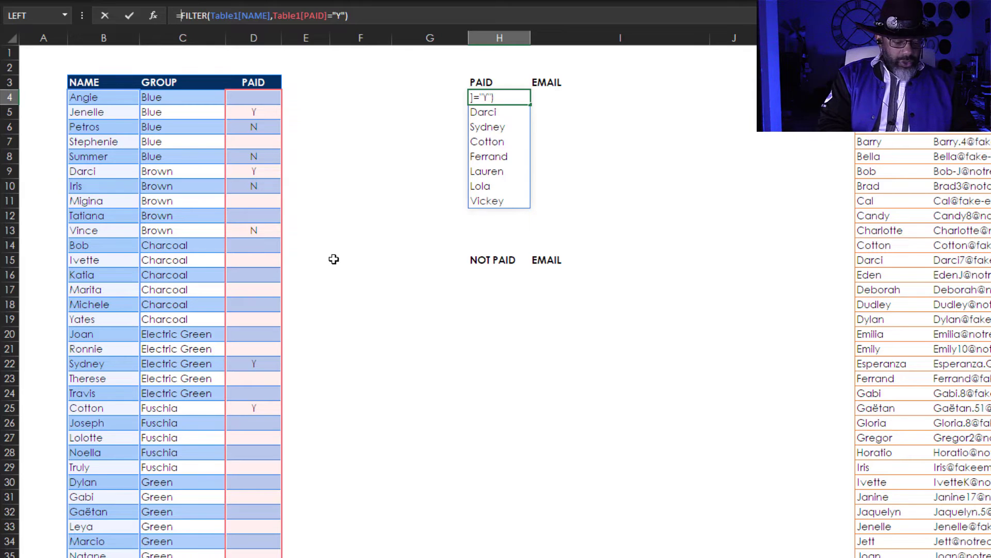
pyautogui.write('sort')
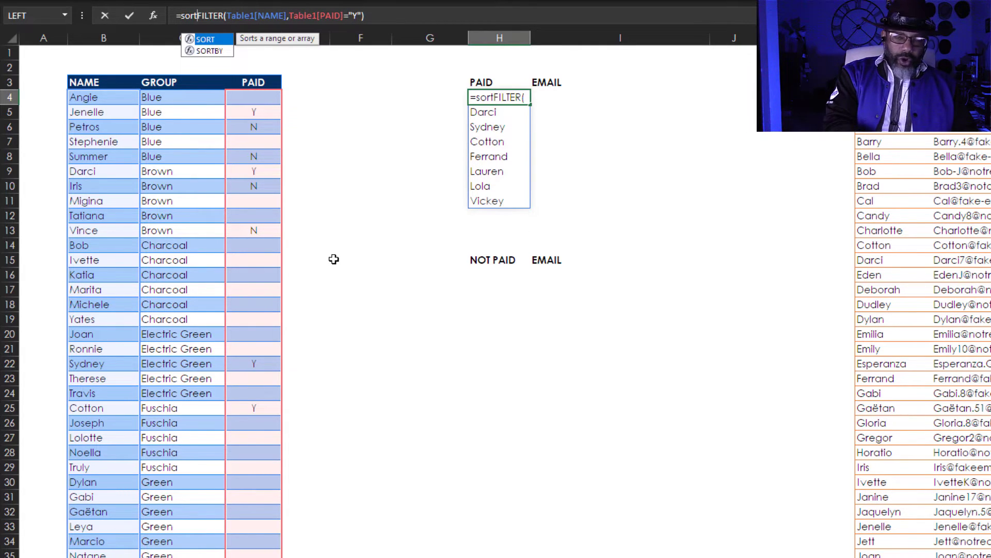
pyautogui.write('(')
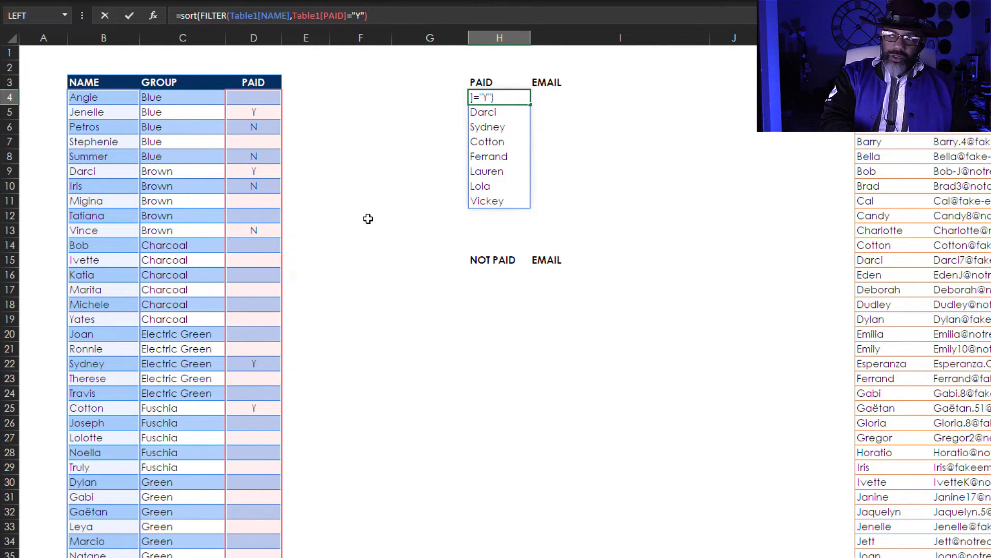
pyautogui.press('Return')
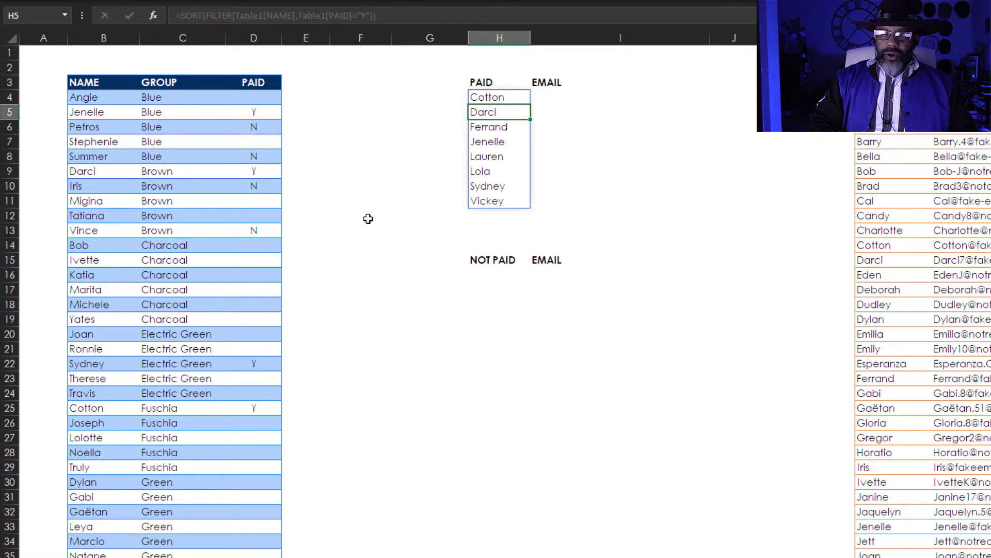
# Step: Copy the PAID formula from H4 and paste it as Formulas into H16 under NOT PAID
pyautogui.click(480, 98)
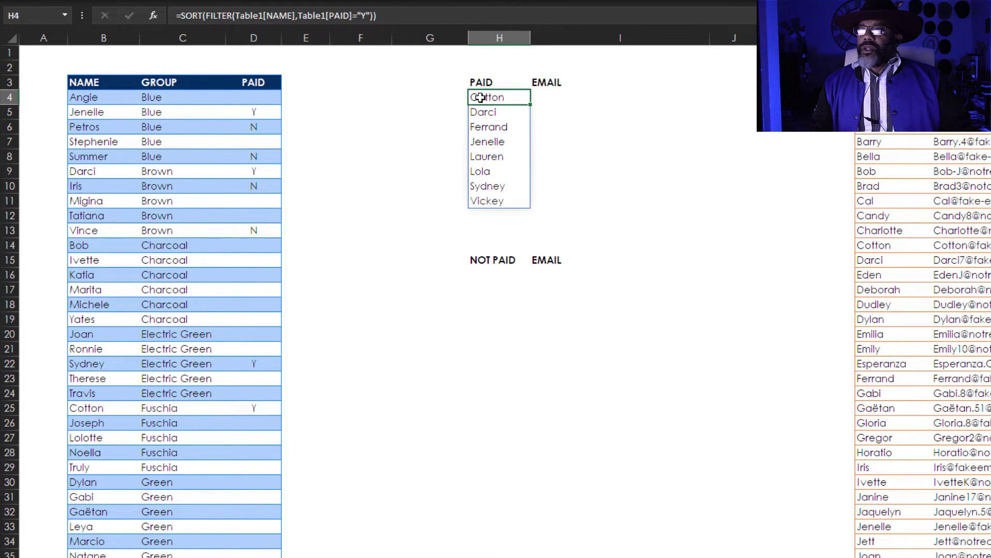
pyautogui.rightClick(480, 98)
pyautogui.click(512, 123)
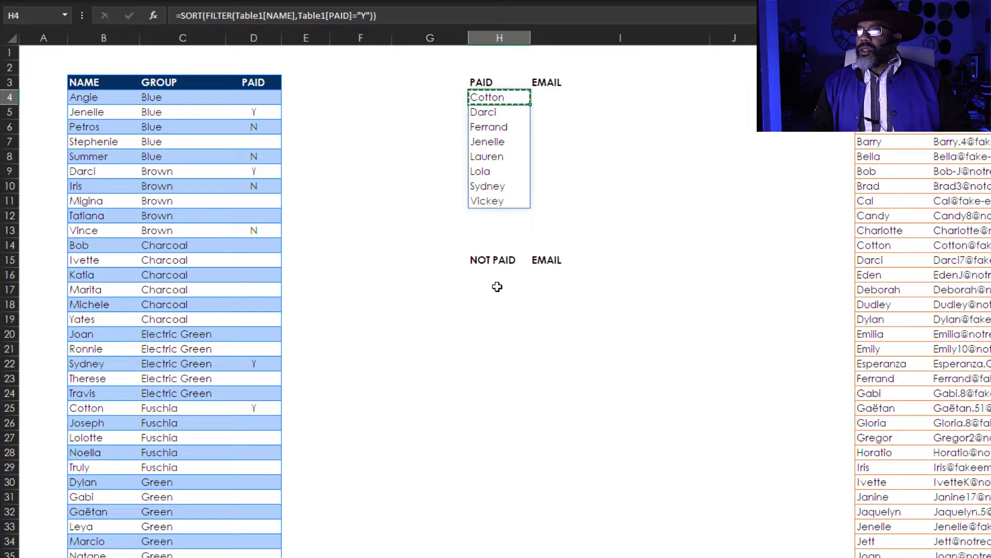
pyautogui.click(493, 274)
pyautogui.rightClick(489, 274)
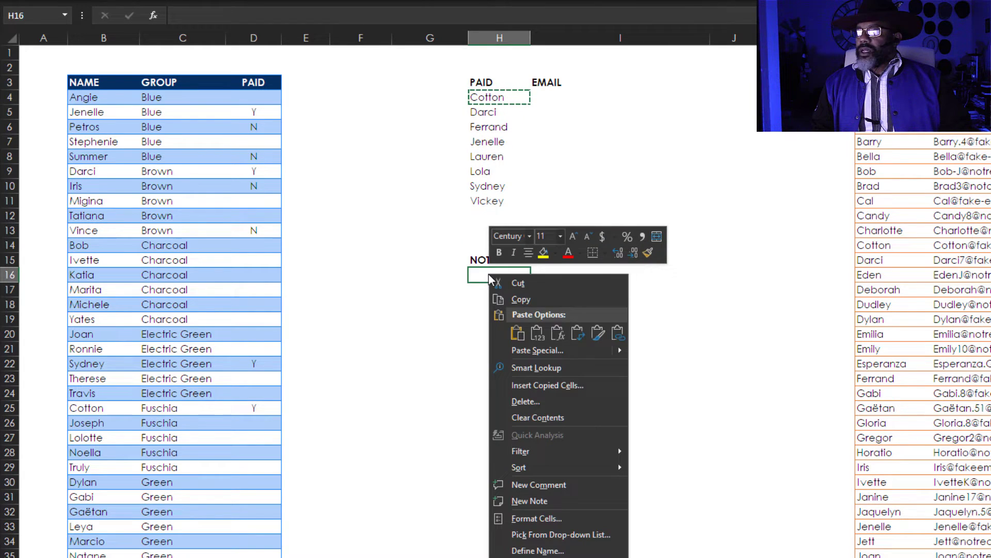
pyautogui.click(557, 333)
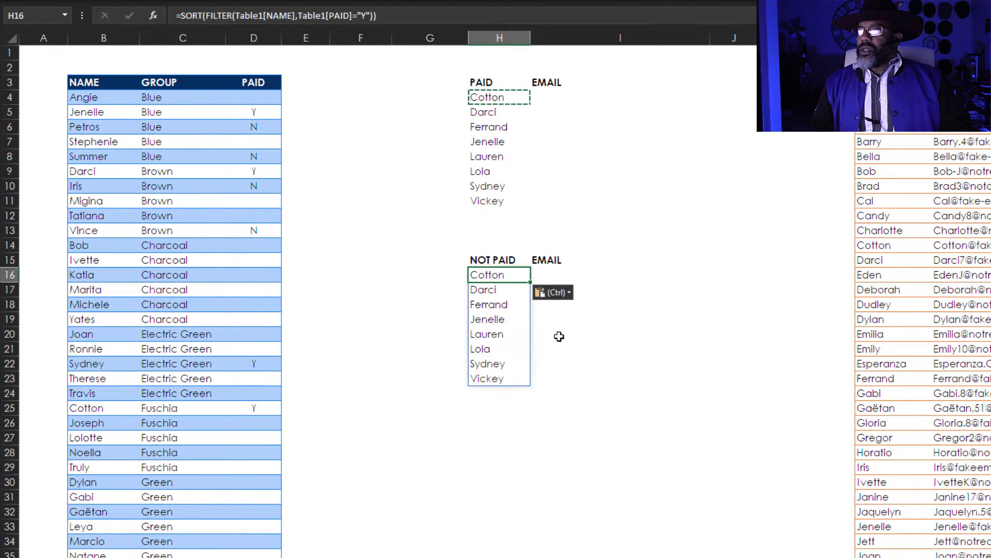
# Step: Change the pasted formula's condition from "Y" to "N" to list unpaid names
pyautogui.click(362, 16)
pyautogui.press('Delete')
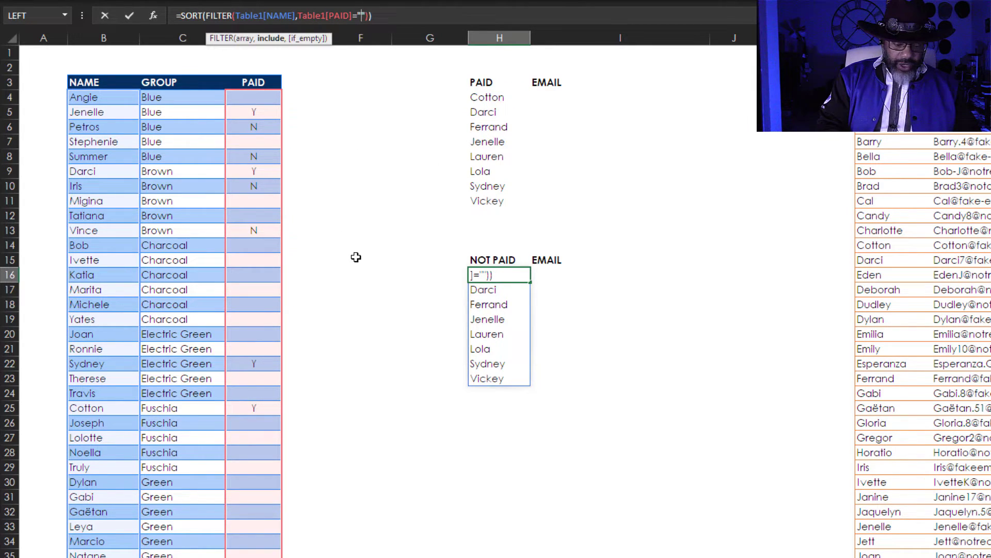
pyautogui.write('N')
pyautogui.press('Return')
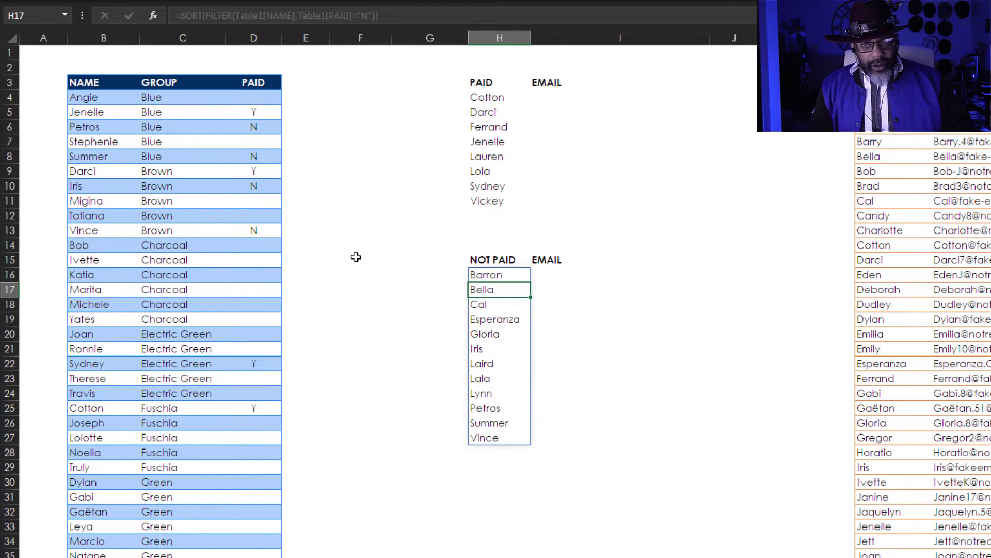
pyautogui.click(375, 215)
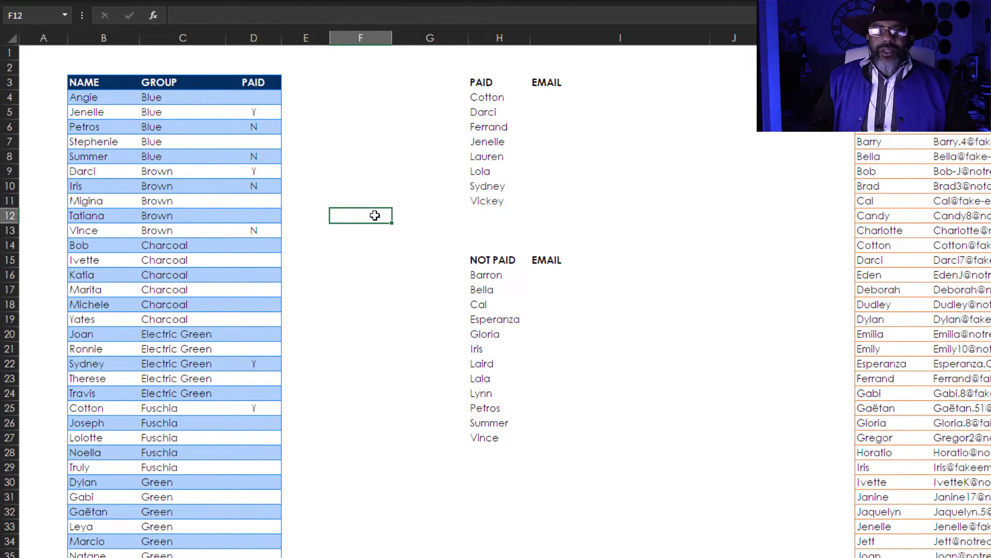
pyautogui.click(552, 97)
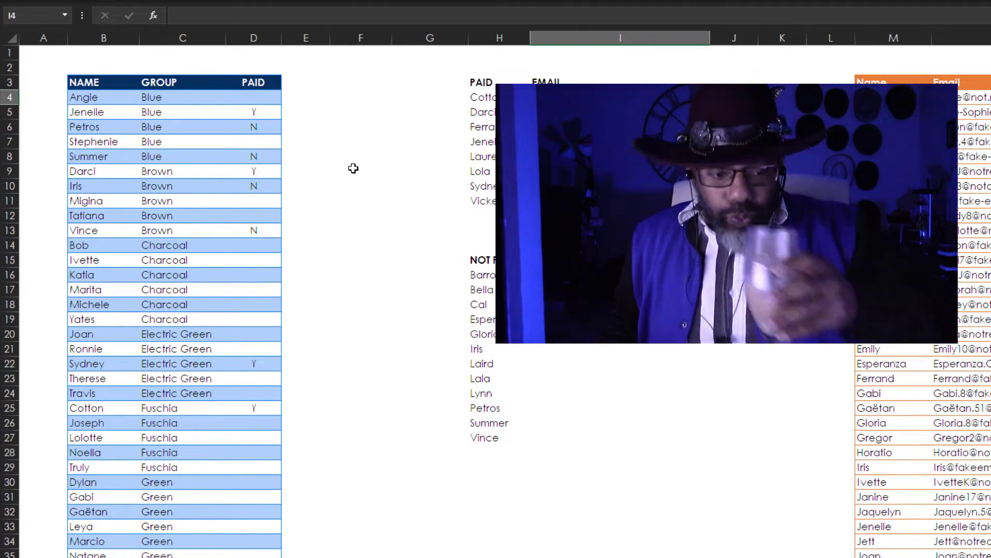
pyautogui.write('=vl')
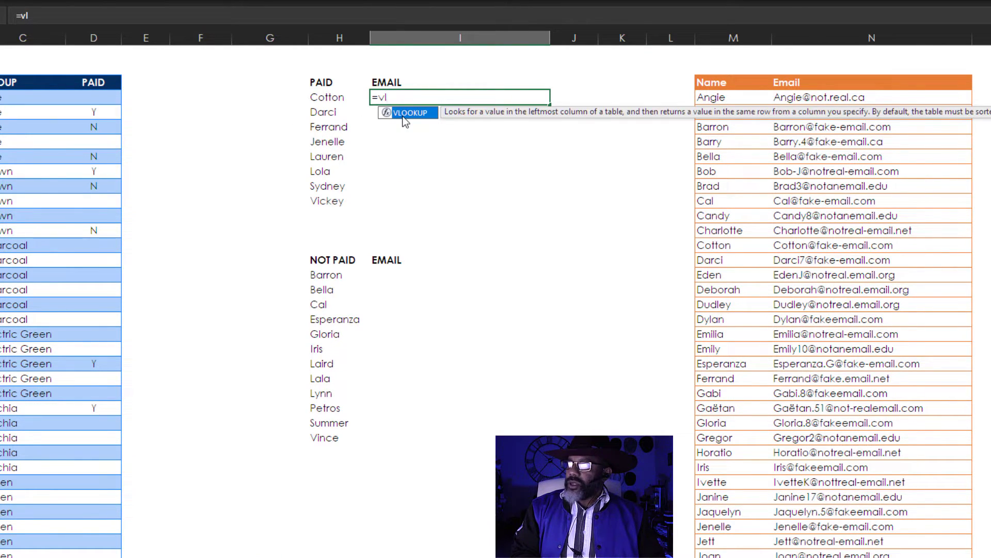
pyautogui.press('Tab')
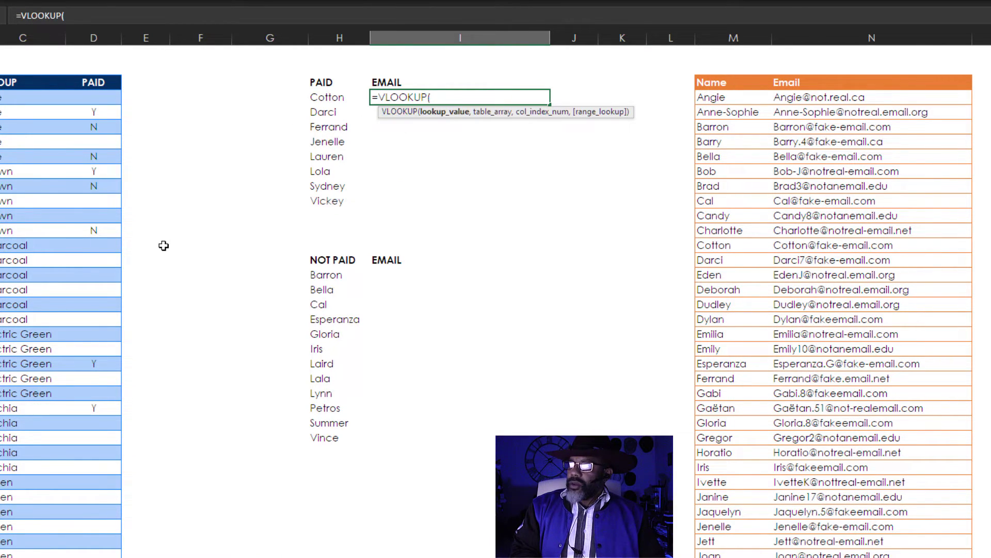
pyautogui.click(324, 97)
pyautogui.write(',')
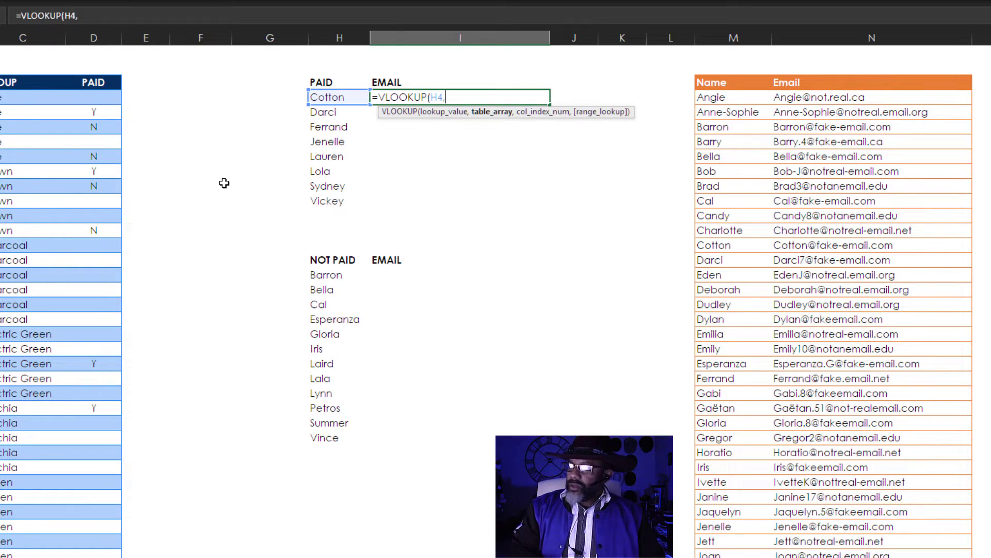
pyautogui.moveTo(712, 97); pyautogui.dragTo(909, 557)
pyautogui.scroll(7, 757, 368)
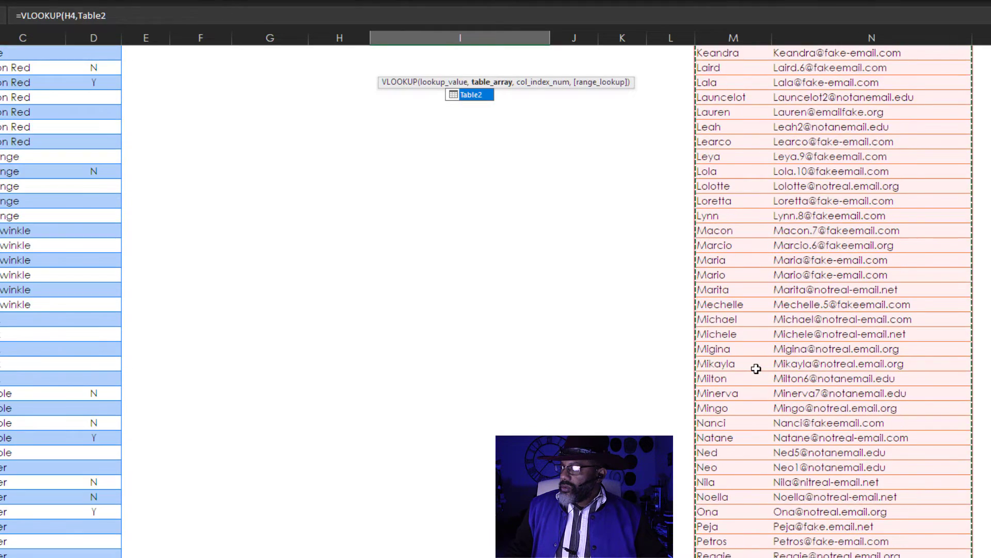
pyautogui.scroll(13, 757, 368)
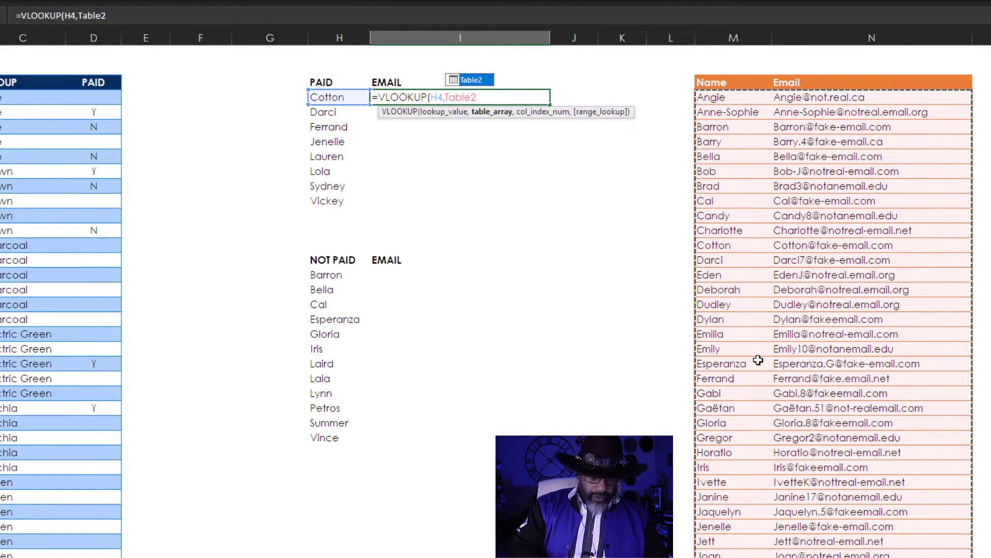
pyautogui.write(',')
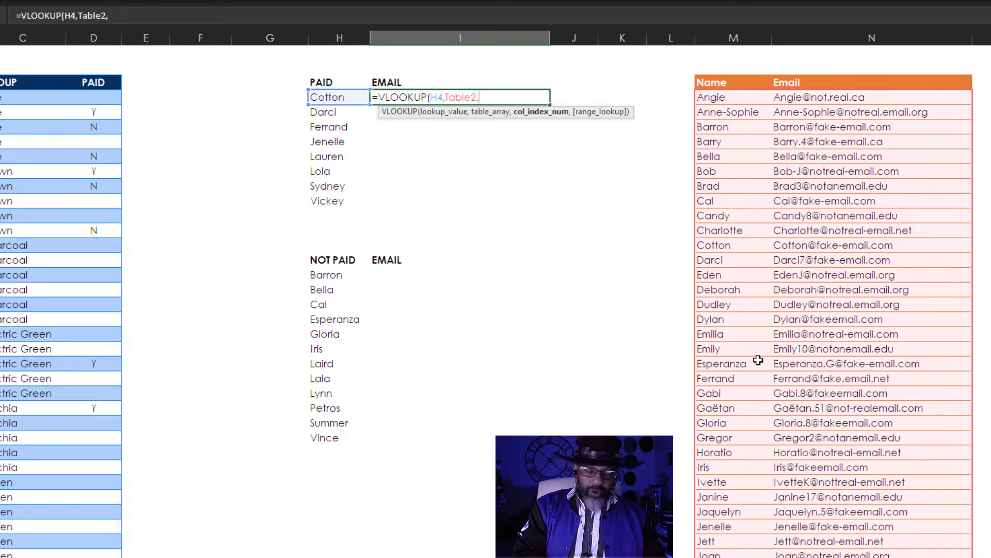
pyautogui.write('2')
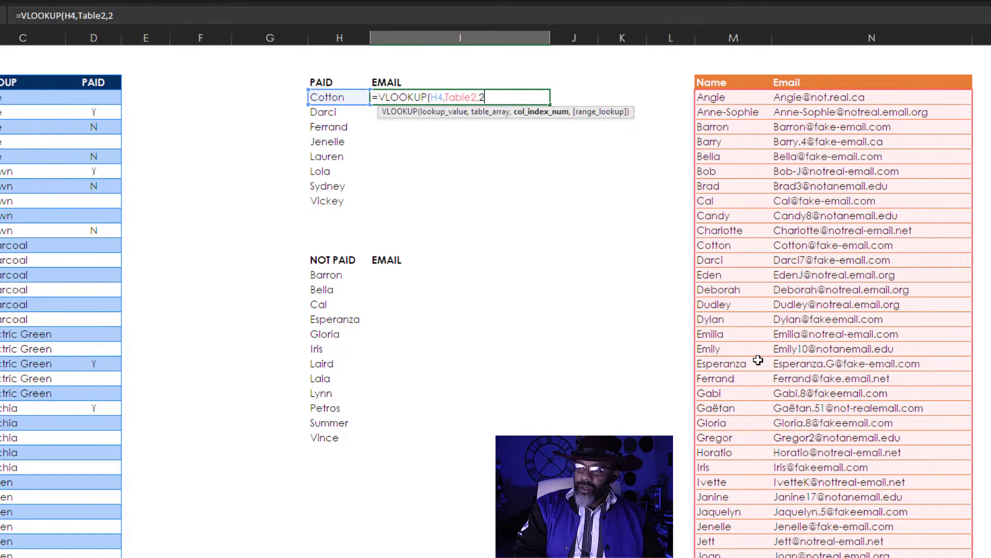
pyautogui.write(',false)')
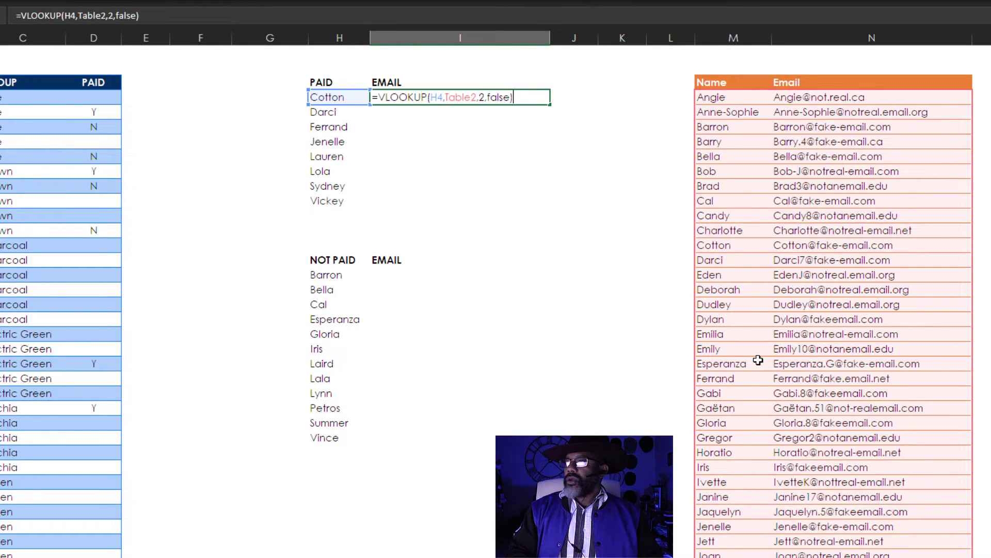
# Step: Commit the lookup and change H4 to H4# so emails spill for all PAID names
pyautogui.press('Return')
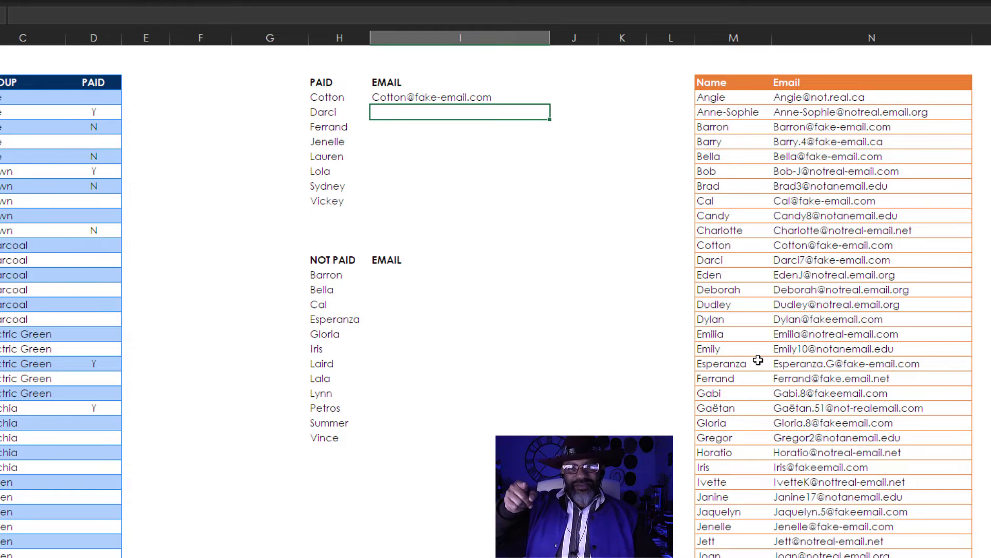
pyautogui.click(442, 102)
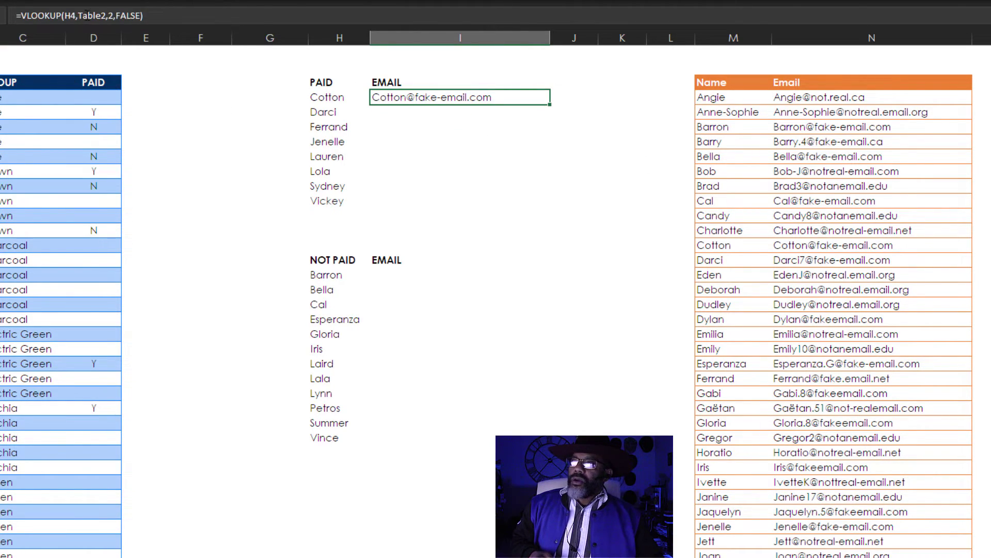
pyautogui.click(76, 15)
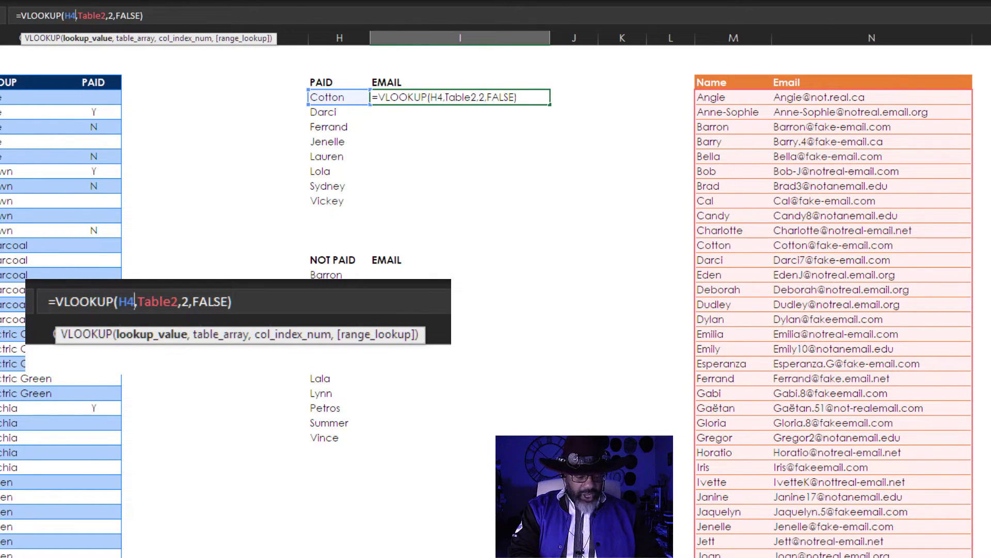
pyautogui.write('#')
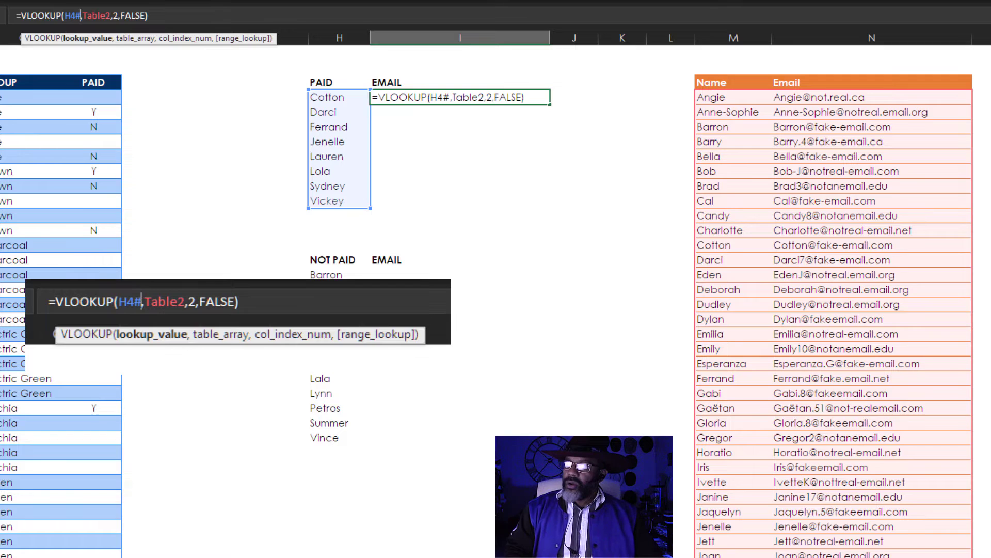
pyautogui.press('Return')
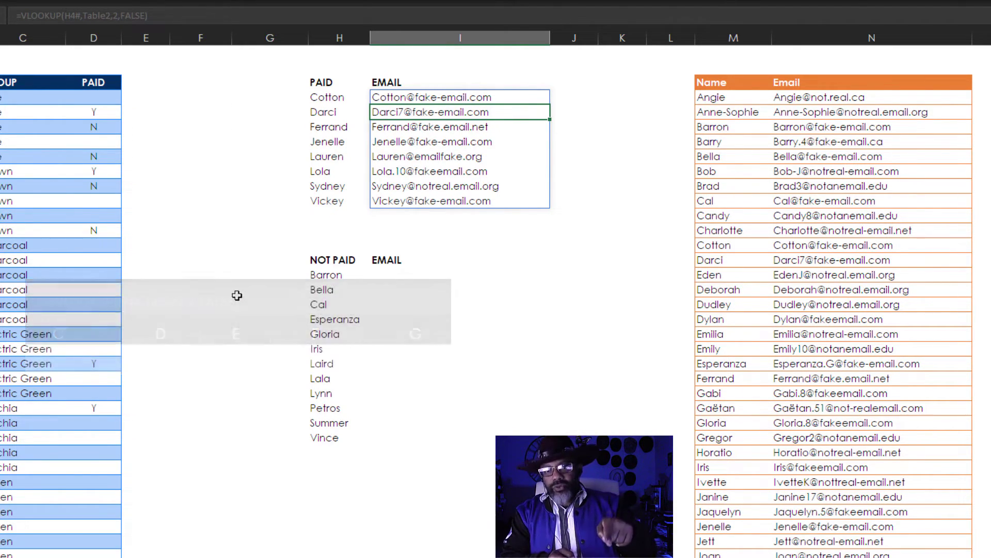
# Step: Copy the I4 email formula and paste it as Formulas beside Barron for NOT PAID emails
pyautogui.click(387, 97)
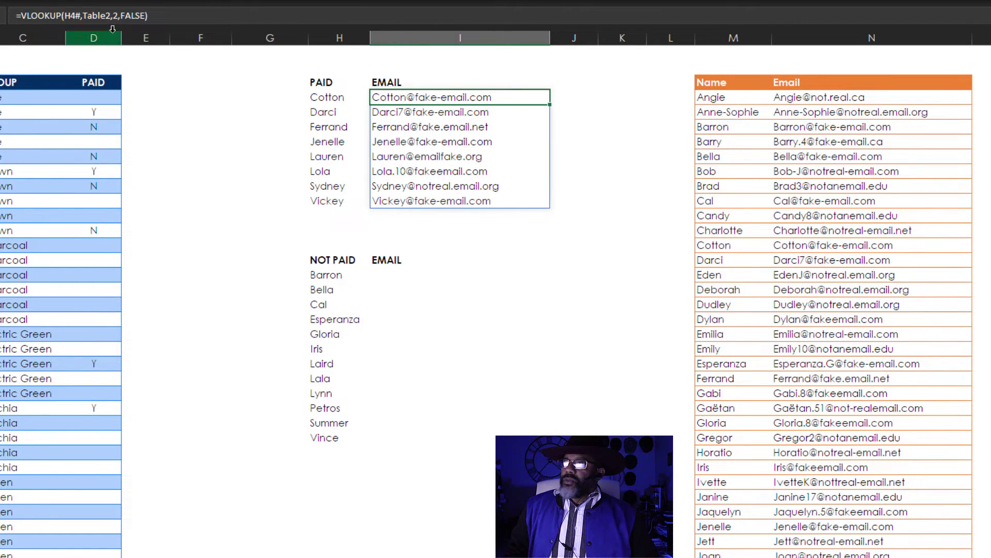
pyautogui.rightClick(411, 98)
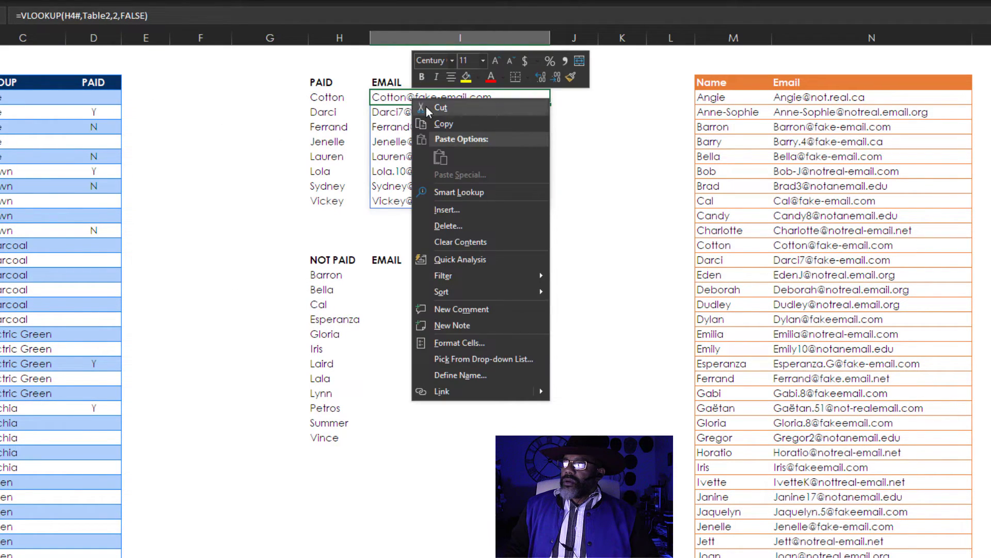
pyautogui.click(443, 123)
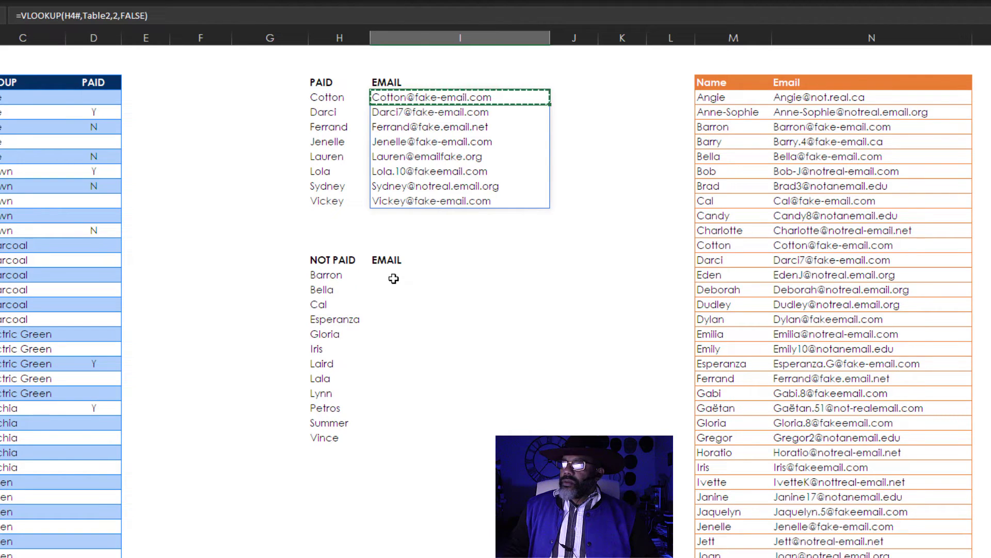
pyautogui.rightClick(395, 278)
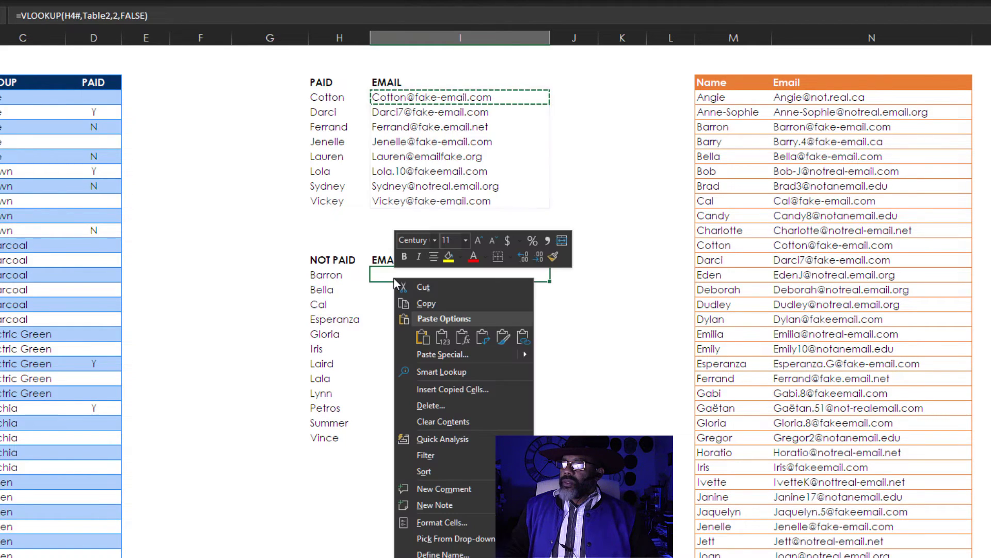
pyautogui.click(467, 340)
pyautogui.click(320, 512)
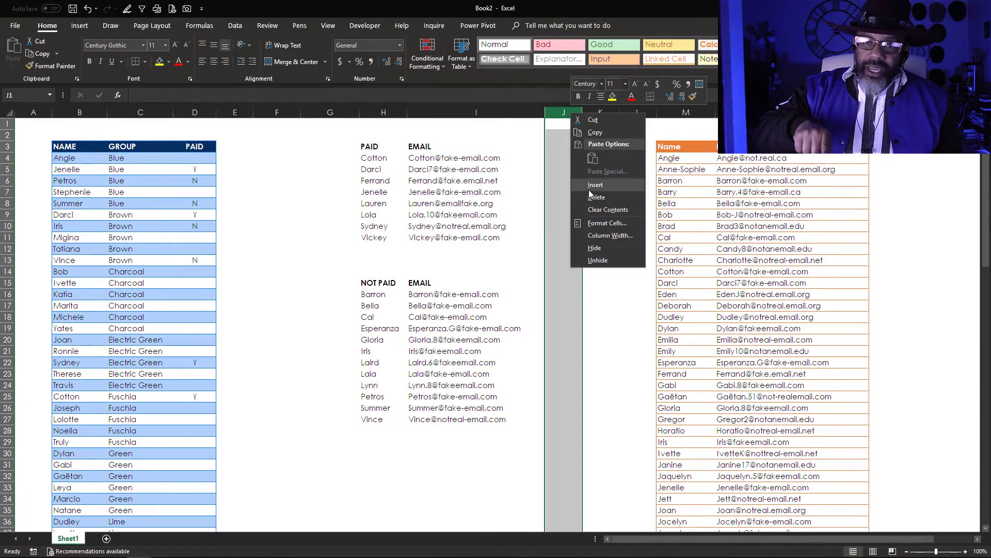
# Step: Move the NOT PAID names and emails beside PAID, and enter =COUNTA(G5#) above PAID, returning 8
pyautogui.moveTo(378, 283); pyautogui.dragTo(456, 420)
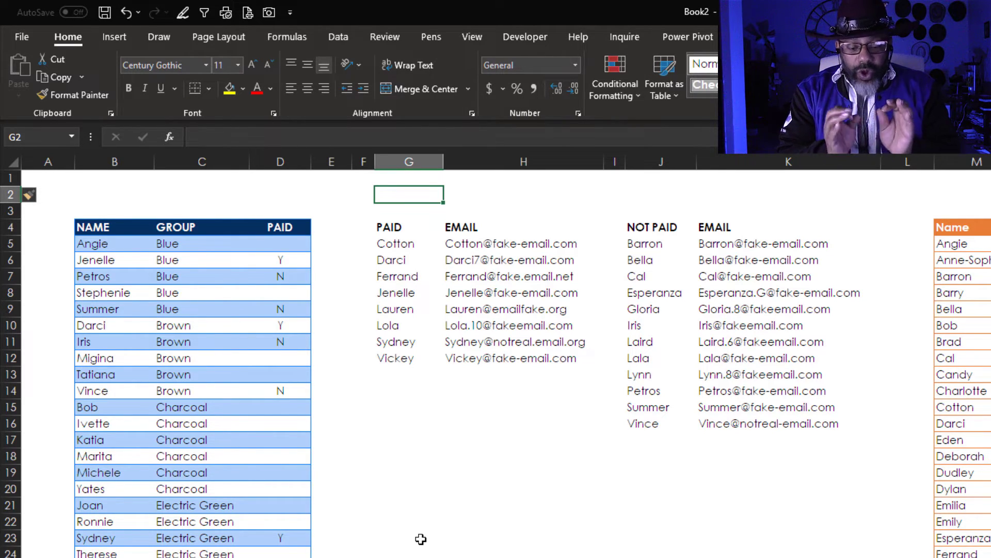
pyautogui.write('=cou')
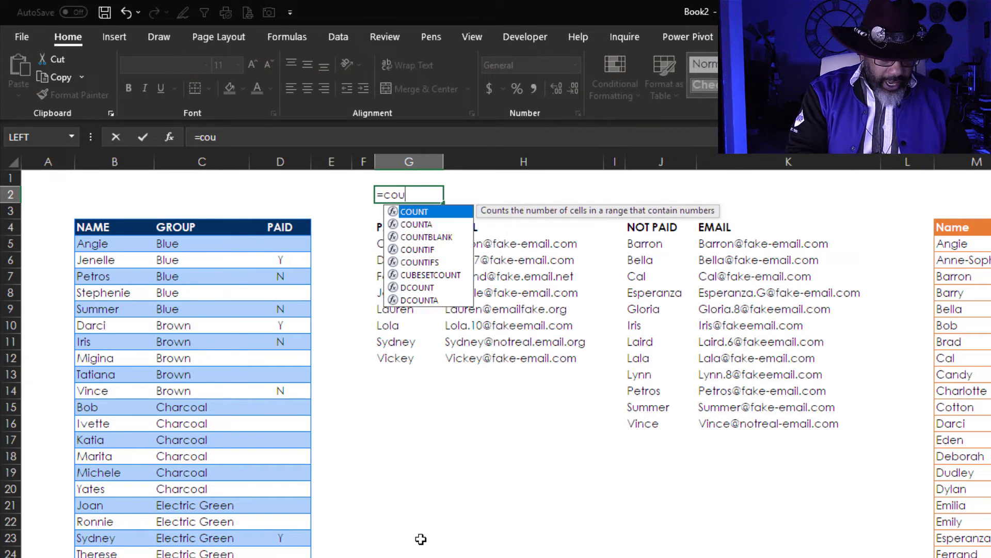
pyautogui.write('nta(')
pyautogui.moveTo(406, 243); pyautogui.dragTo(406, 359)
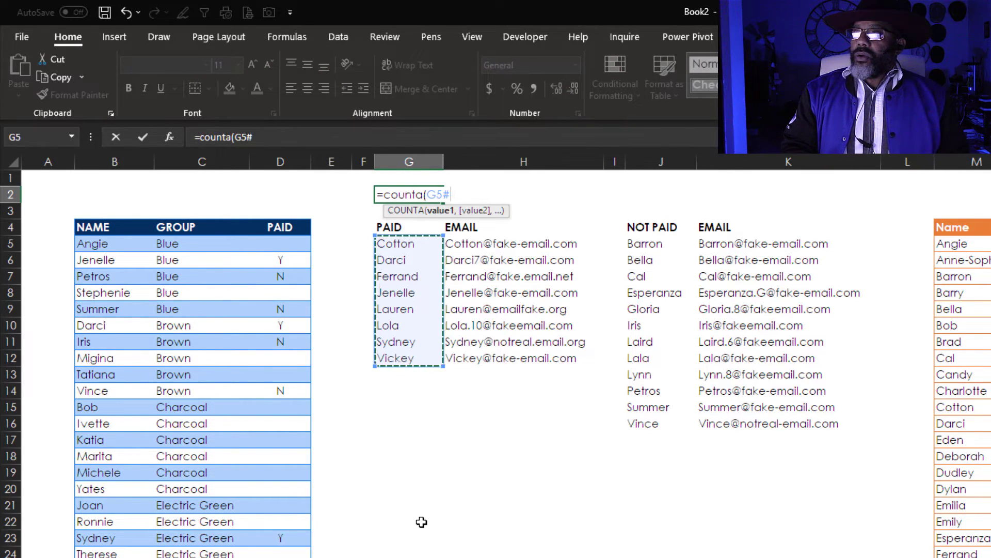
pyautogui.hotkey('ctrl', 'Return')
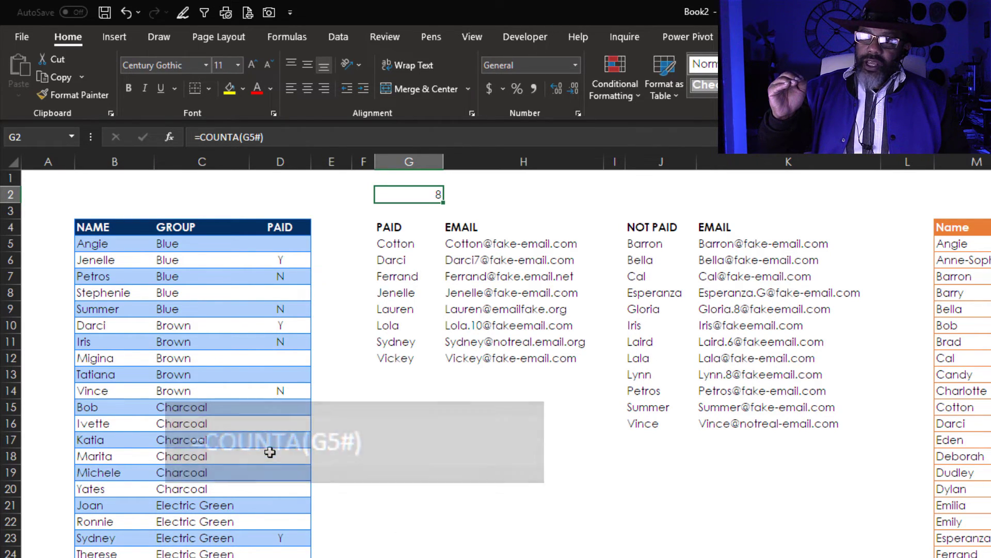
# Step: Enter y for Bob in D15 and Noella in D29, raising the PAID total to 10
pyautogui.click(279, 409)
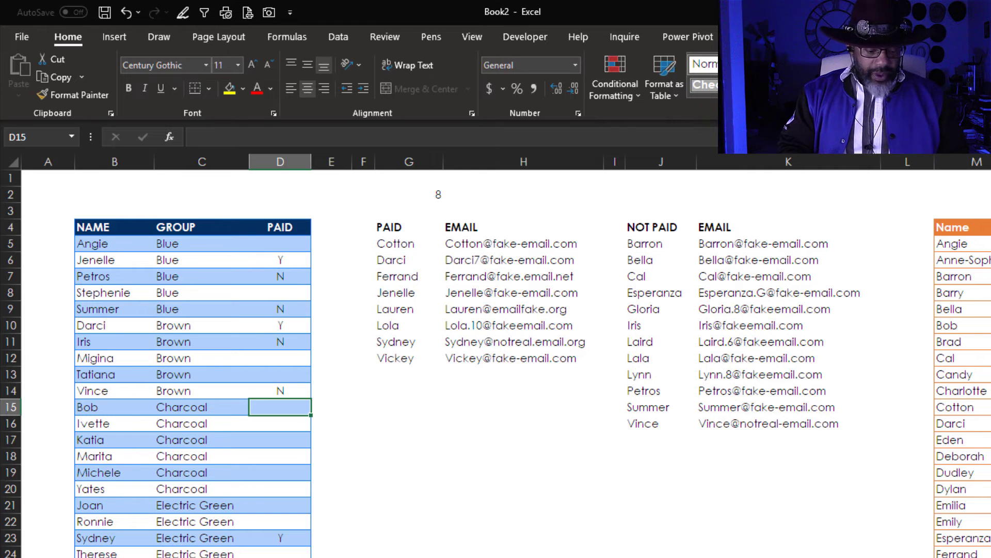
pyautogui.write('y')
pyautogui.press('Return')
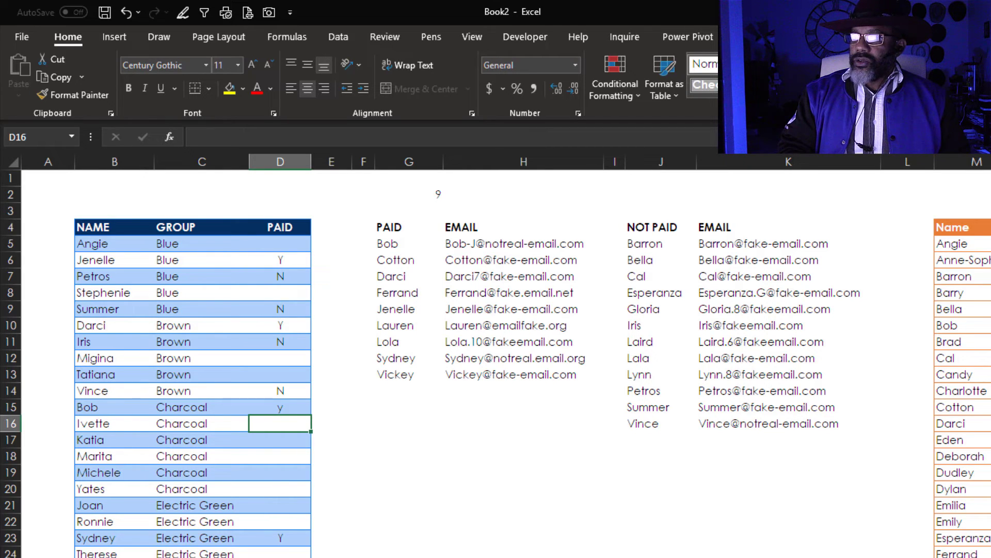
pyautogui.press('Down')
pyautogui.press('Down')
pyautogui.press('Down')
pyautogui.press('Down')
pyautogui.press('Down')
pyautogui.press('Down')
pyautogui.press('Down')
pyautogui.press('Down')
pyautogui.press('Down')
pyautogui.press('Down')
pyautogui.press('Down')
pyautogui.press('Down')
pyautogui.press('Down')
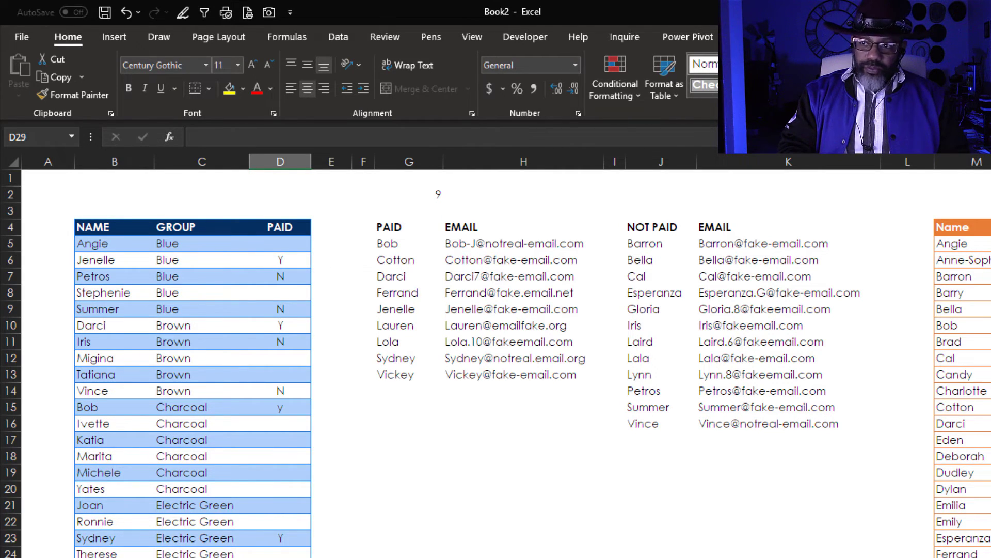
pyautogui.write('y')
pyautogui.press('Return')
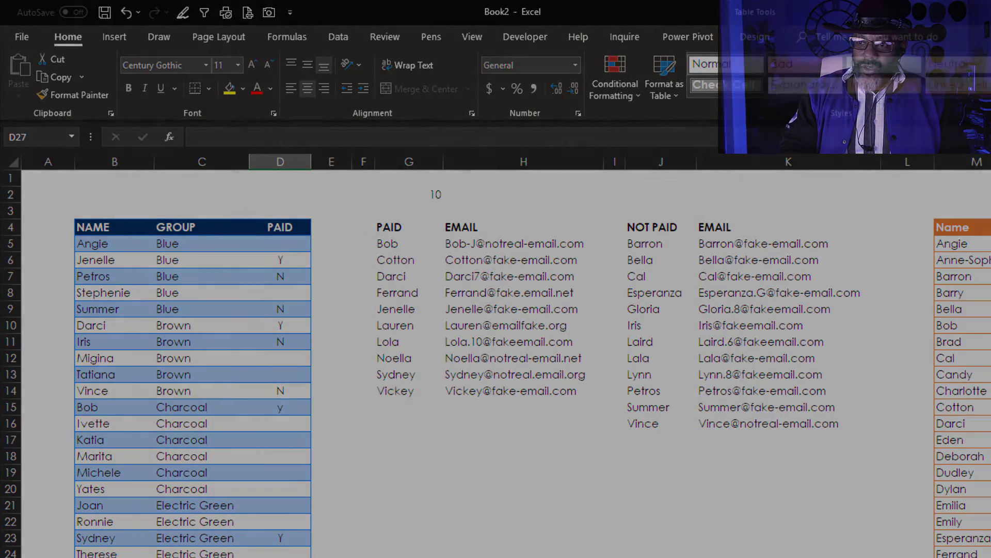